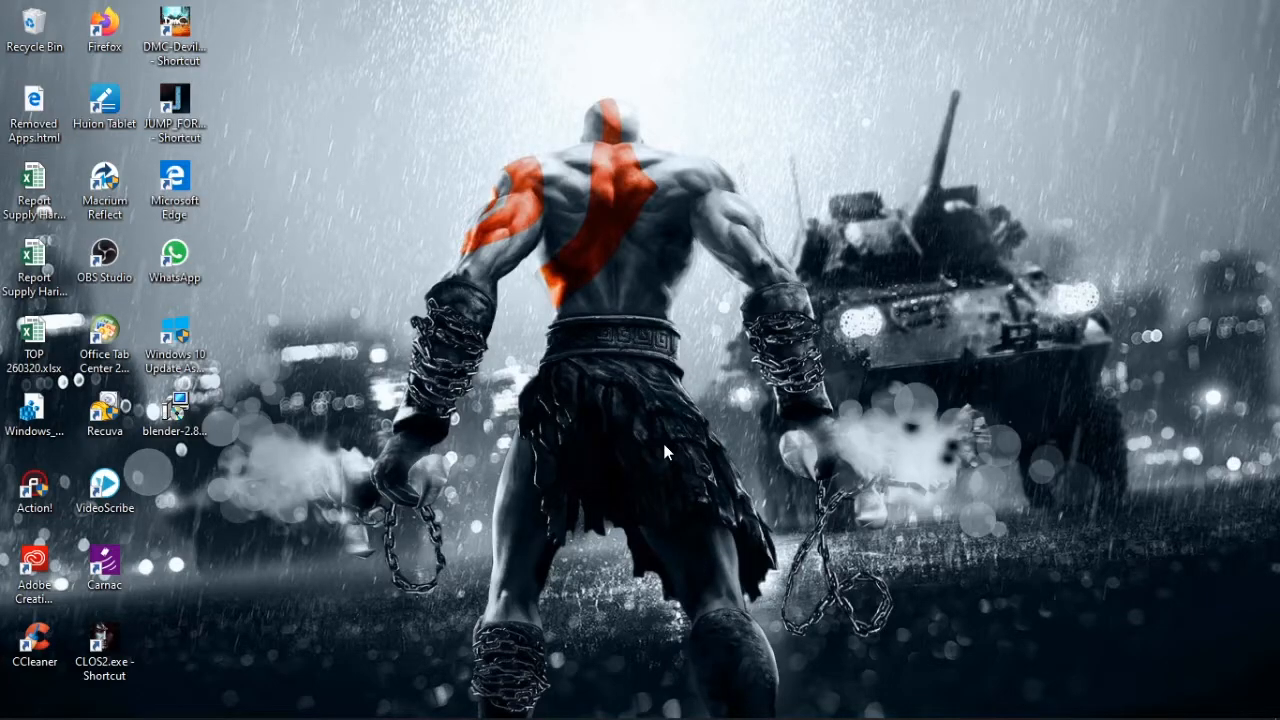
Switch to Firefox, review Blender's hardware requirements on blender.org, and download the Blender 2.82a Windows installer
{"action": "mouse_move", "coordinate": [470, 716]}
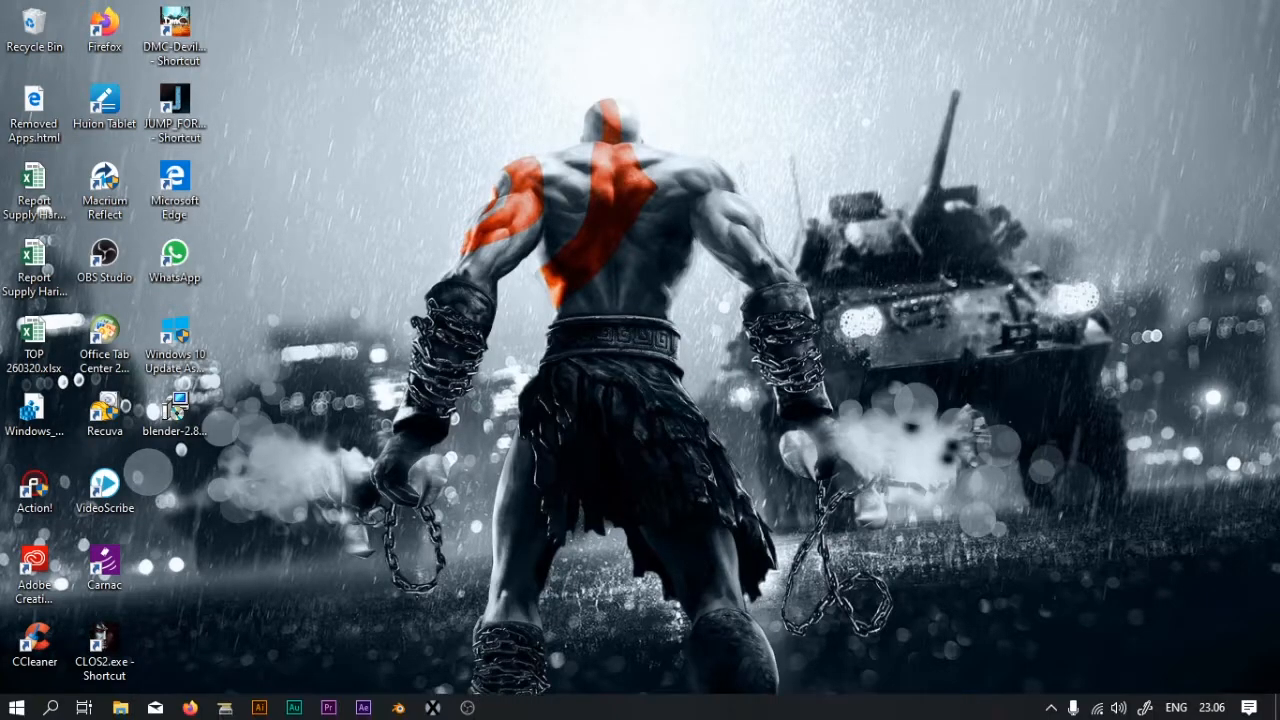
{"action": "left_click", "coordinate": [191, 706]}
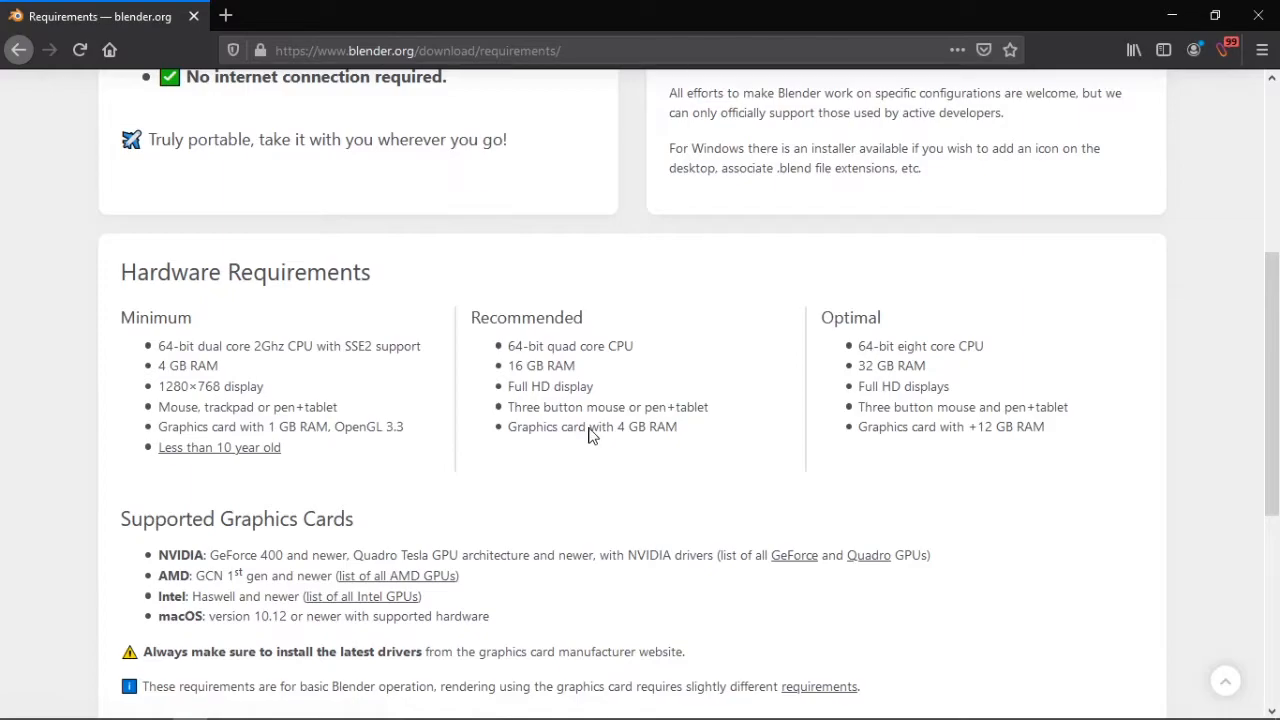
{"action": "scroll", "coordinate": [517, 427], "scroll_direction": "up", "scroll_amount": 4}
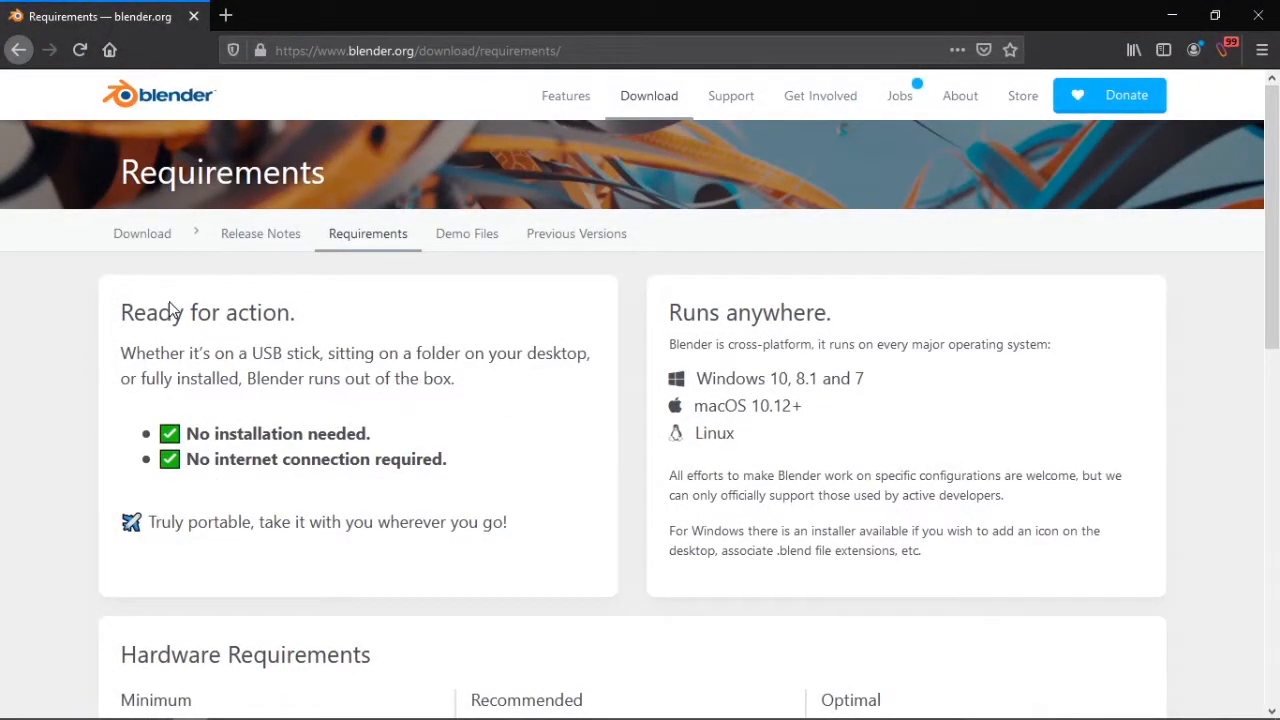
{"action": "left_click", "coordinate": [148, 236]}
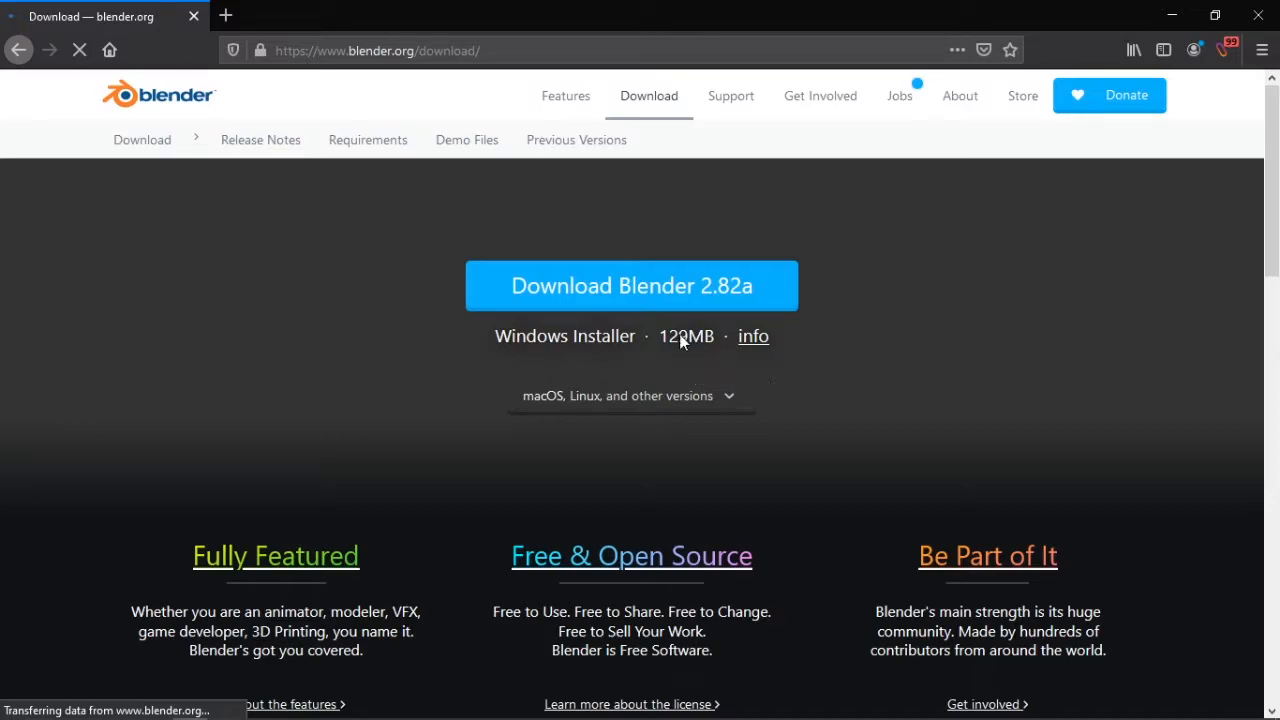
{"action": "left_click", "coordinate": [670, 304]}
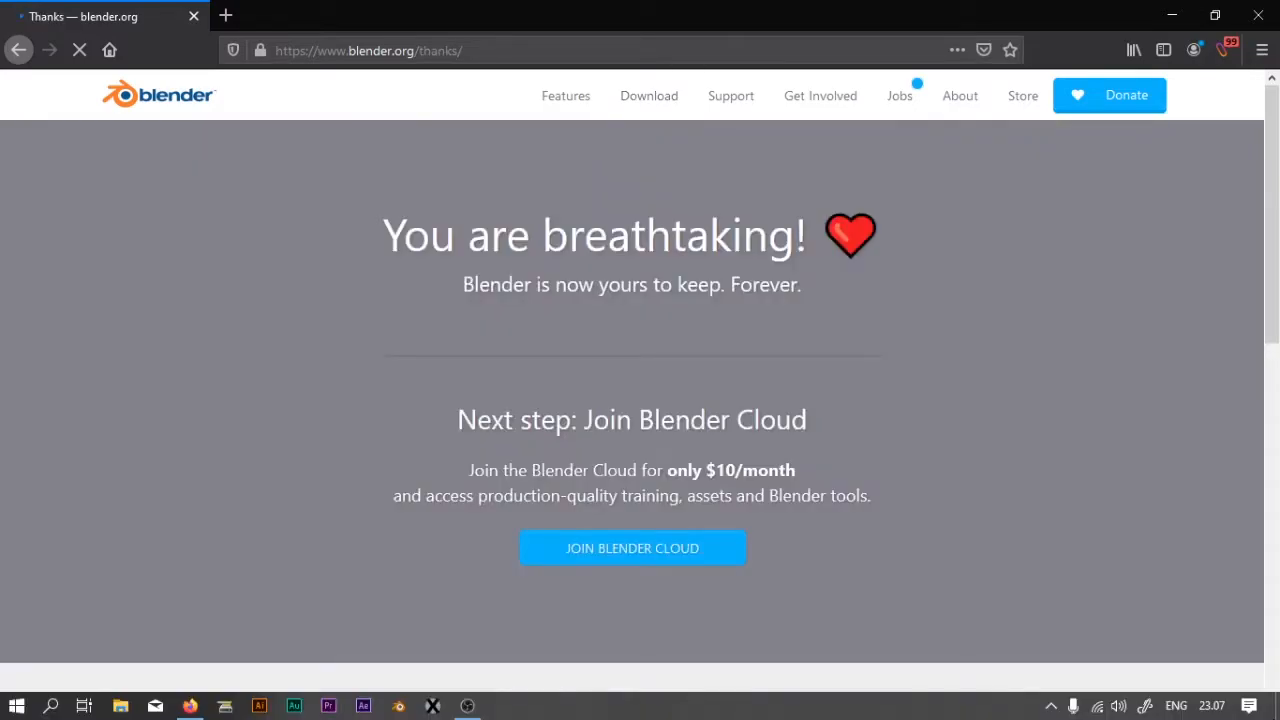
Return to the desktop and exit the Blender Setup wizard without installing
{"action": "left_click", "coordinate": [1274, 712]}
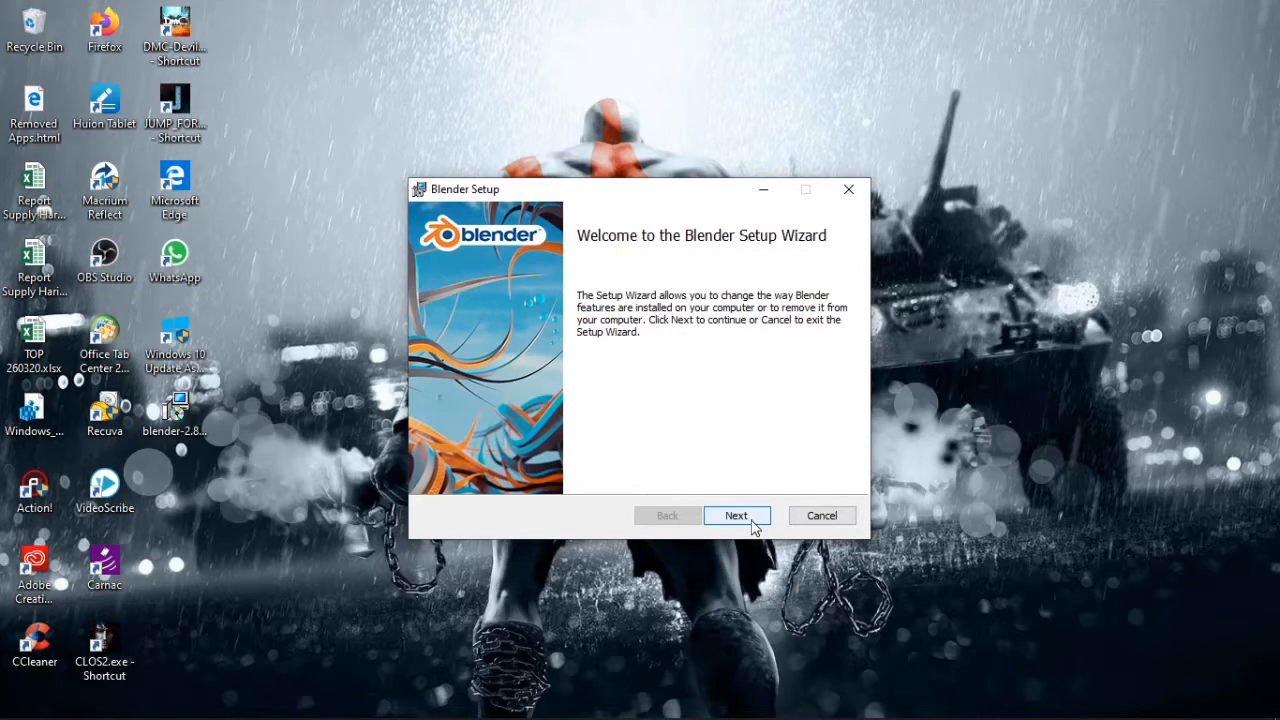
{"action": "left_click", "coordinate": [815, 520]}
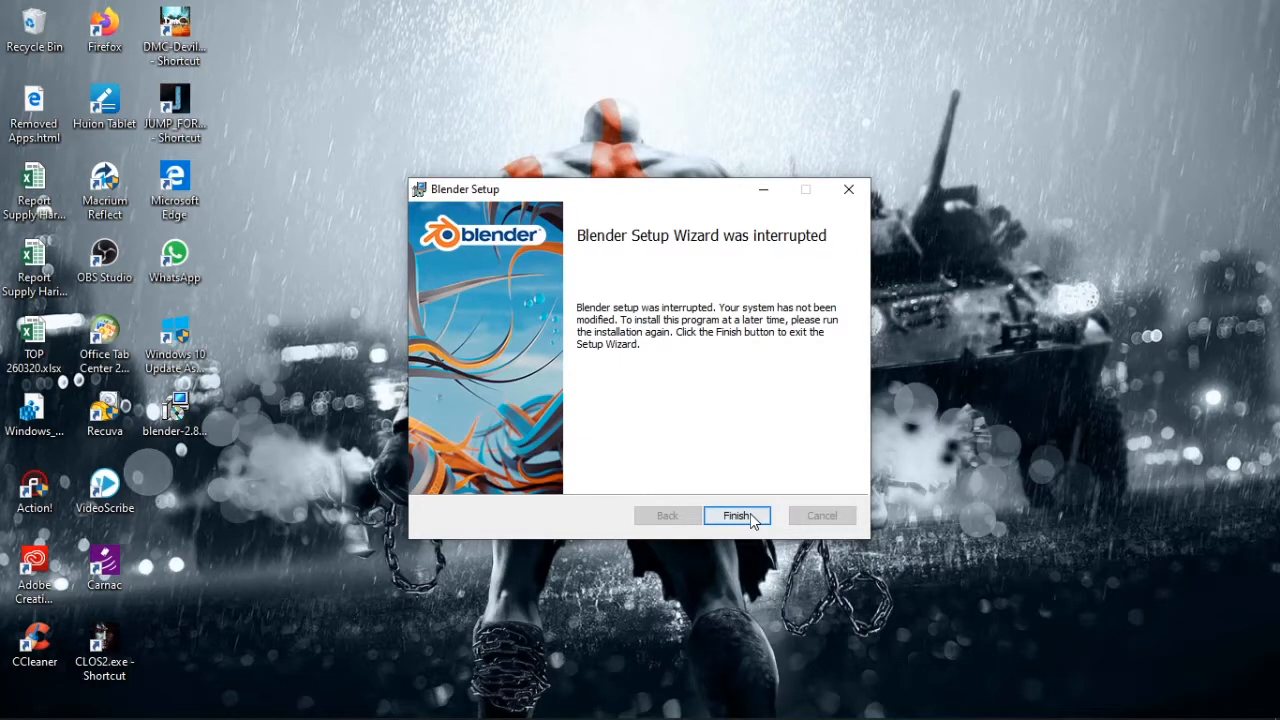
{"action": "left_click", "coordinate": [737, 516]}
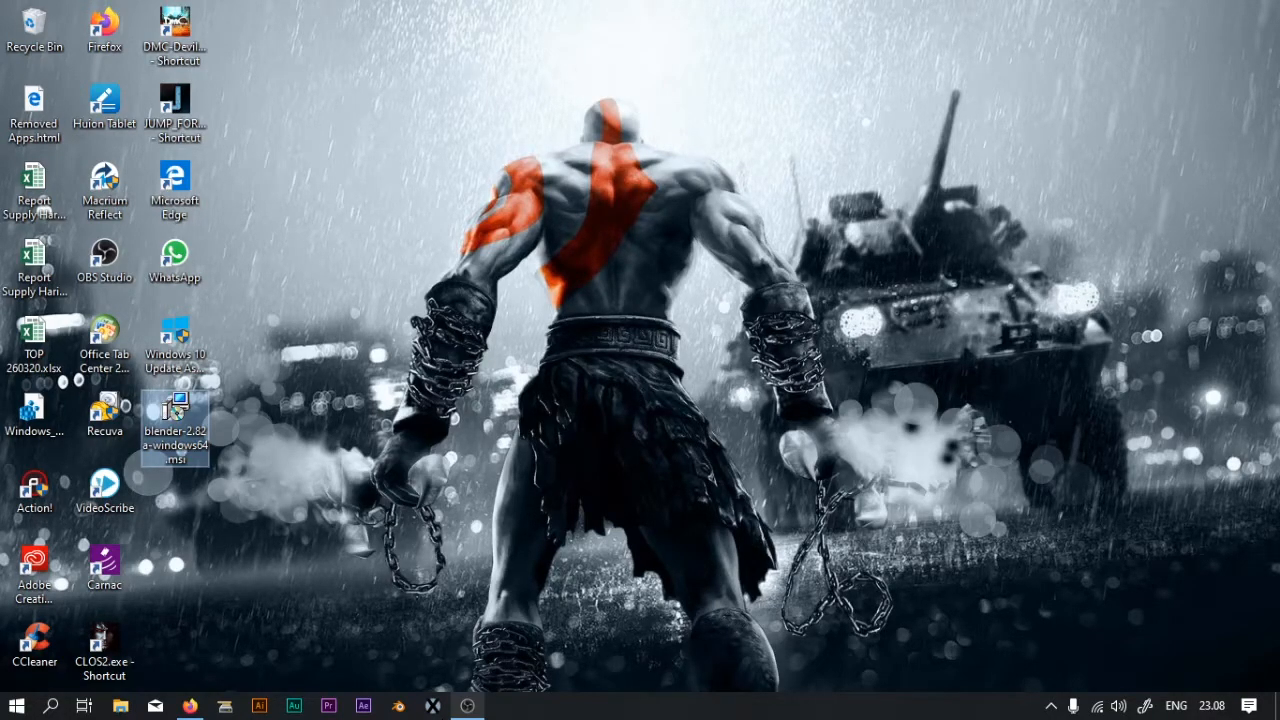
Launch Blender and dismiss the splash screen to reach the default scene
{"action": "left_click", "coordinate": [398, 706]}
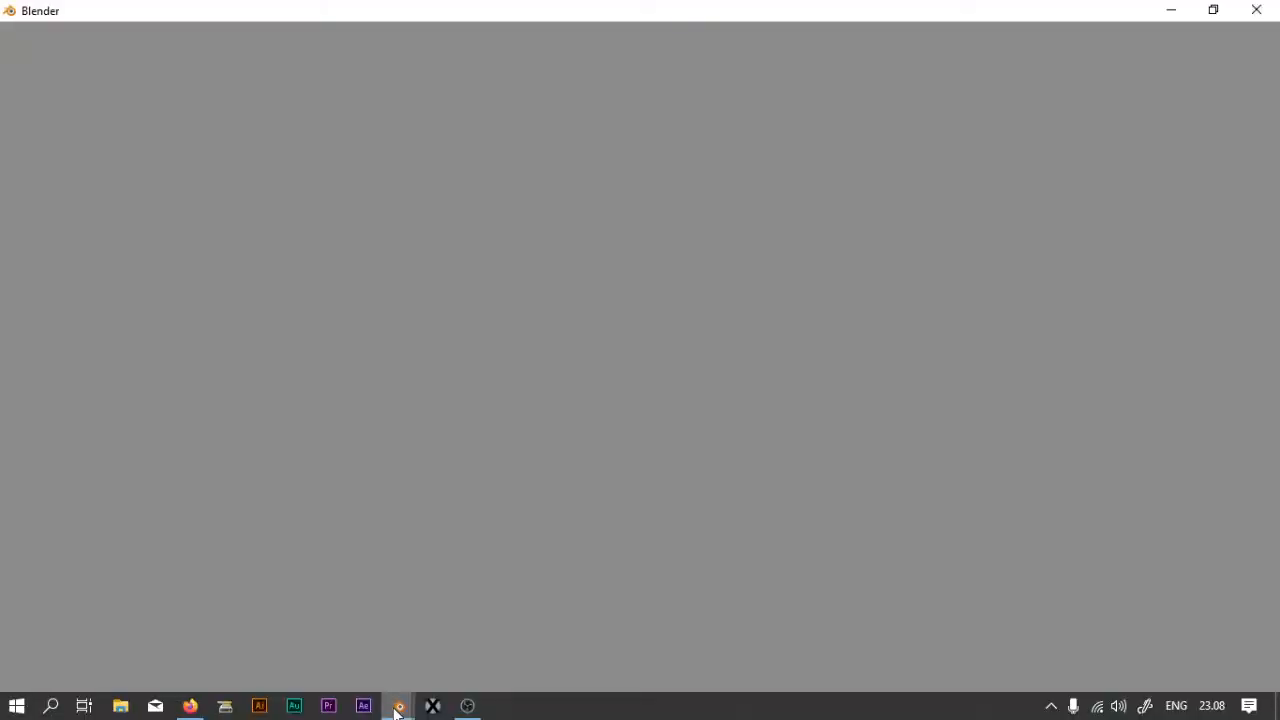
{"action": "mouse_move", "coordinate": [398, 710]}
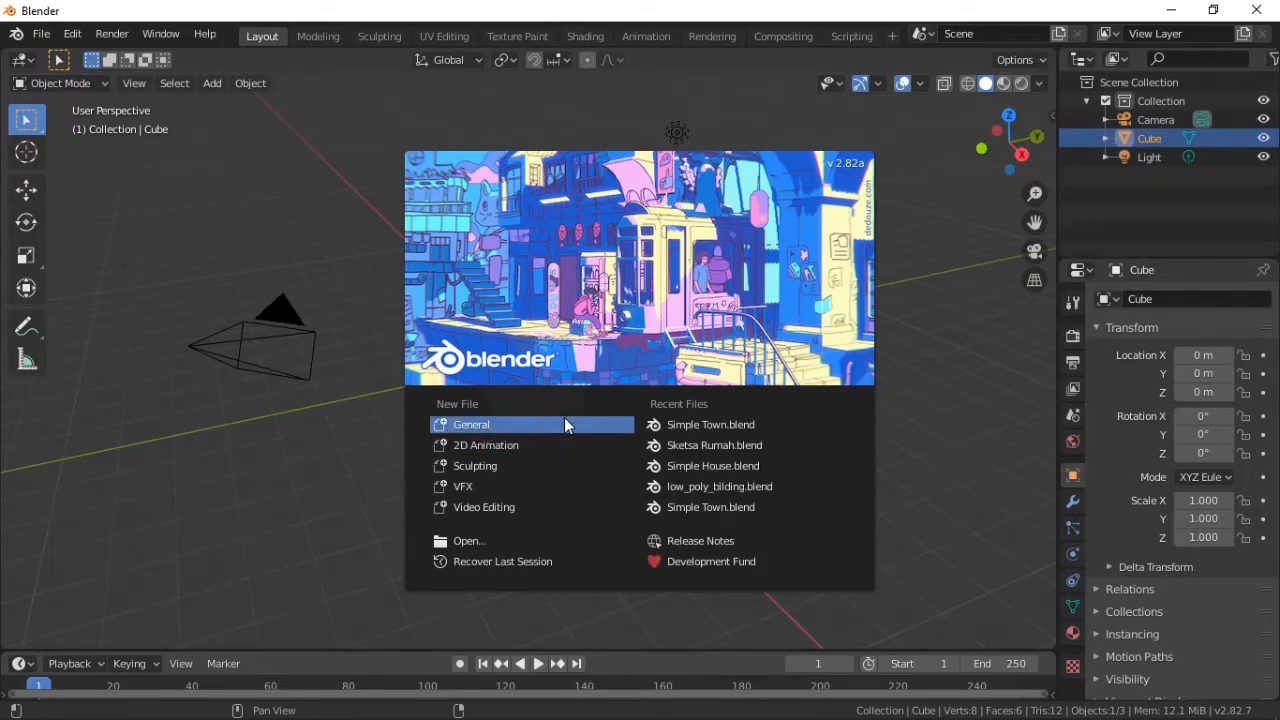
{"action": "left_click", "coordinate": [328, 280]}
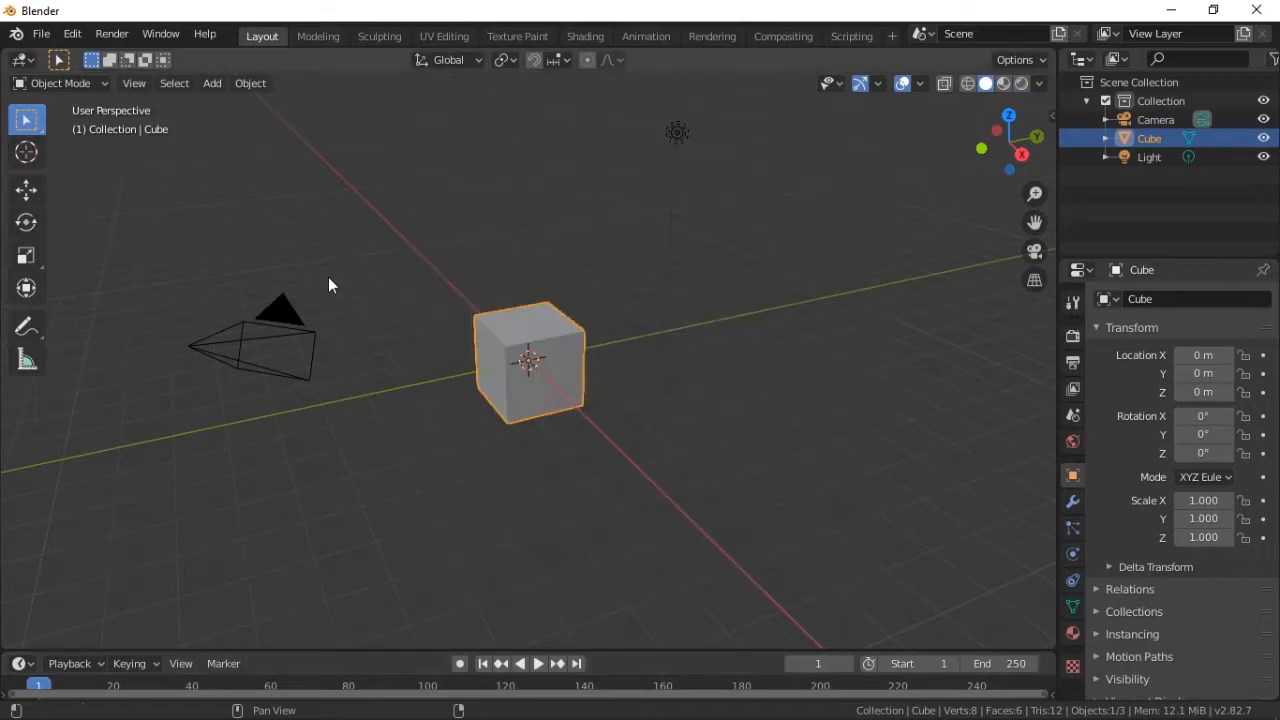
In the Keymap preferences, try Right for Select With, set it back to Left, and return to the viewport with the cube deselected
{"action": "left_click", "coordinate": [72, 34]}
{"action": "left_click", "coordinate": [140, 302]}
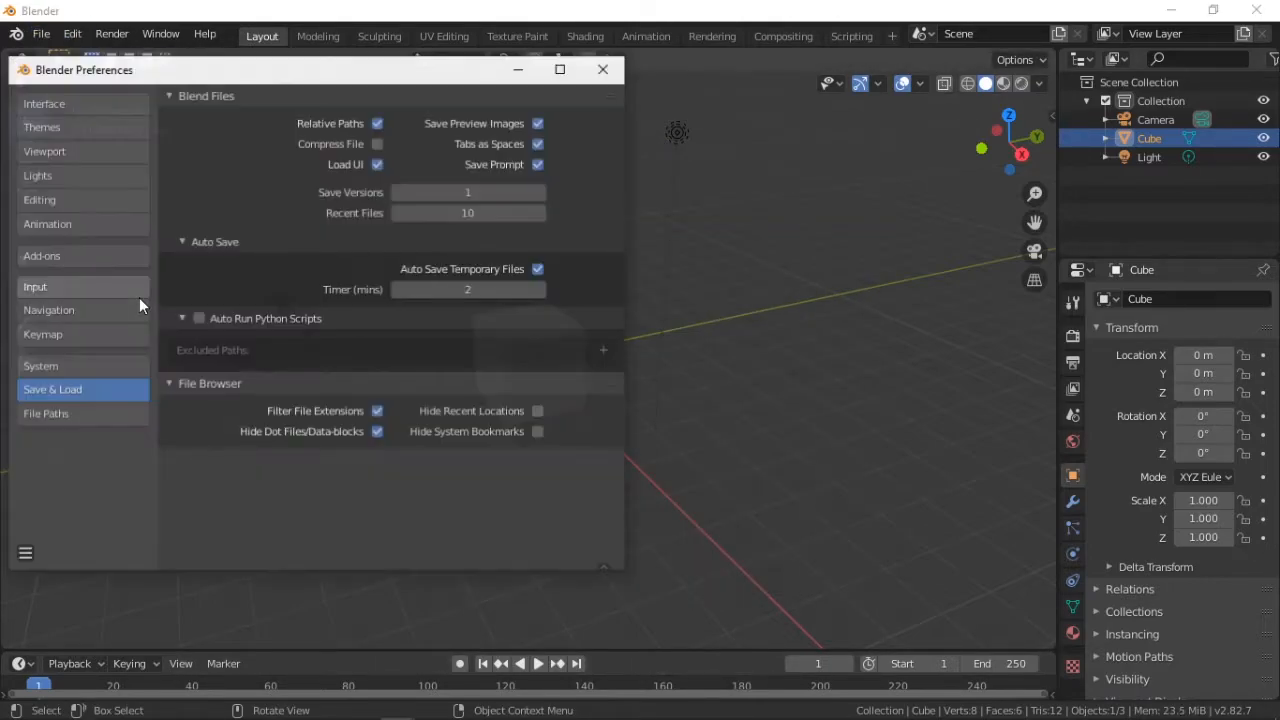
{"action": "left_click", "coordinate": [85, 286]}
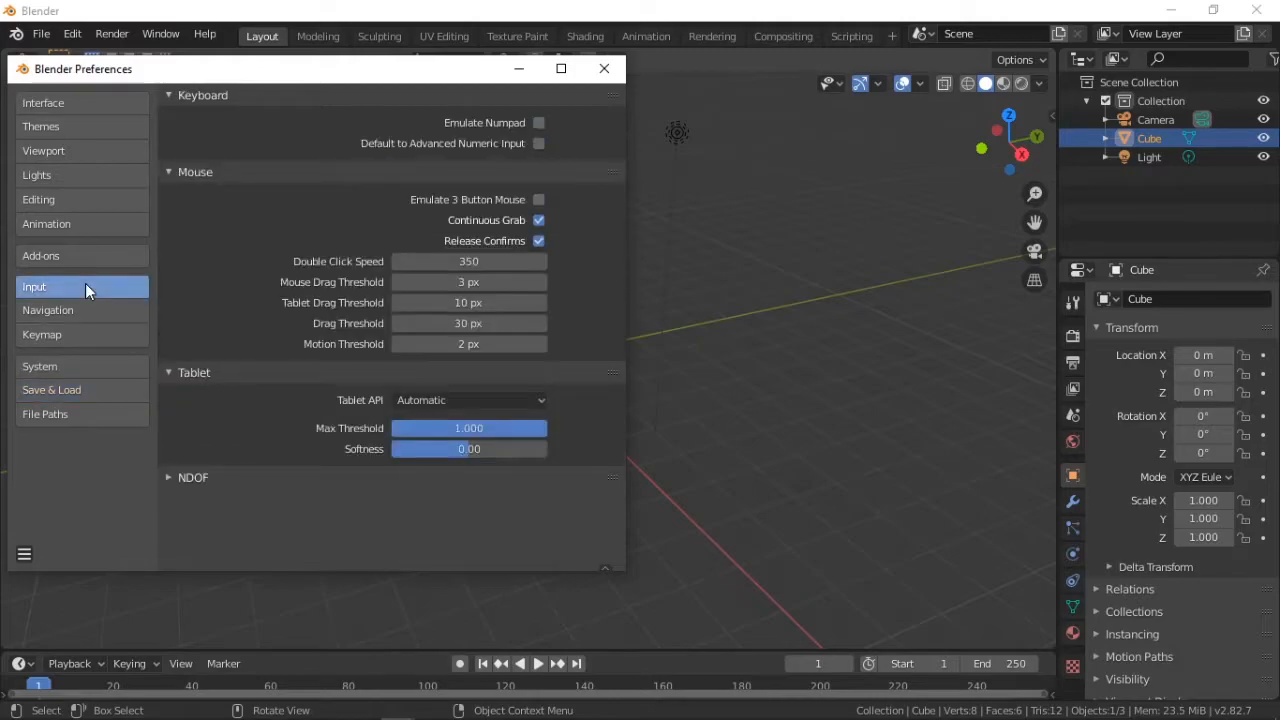
{"action": "left_click", "coordinate": [78, 335]}
{"action": "left_click", "coordinate": [335, 200]}
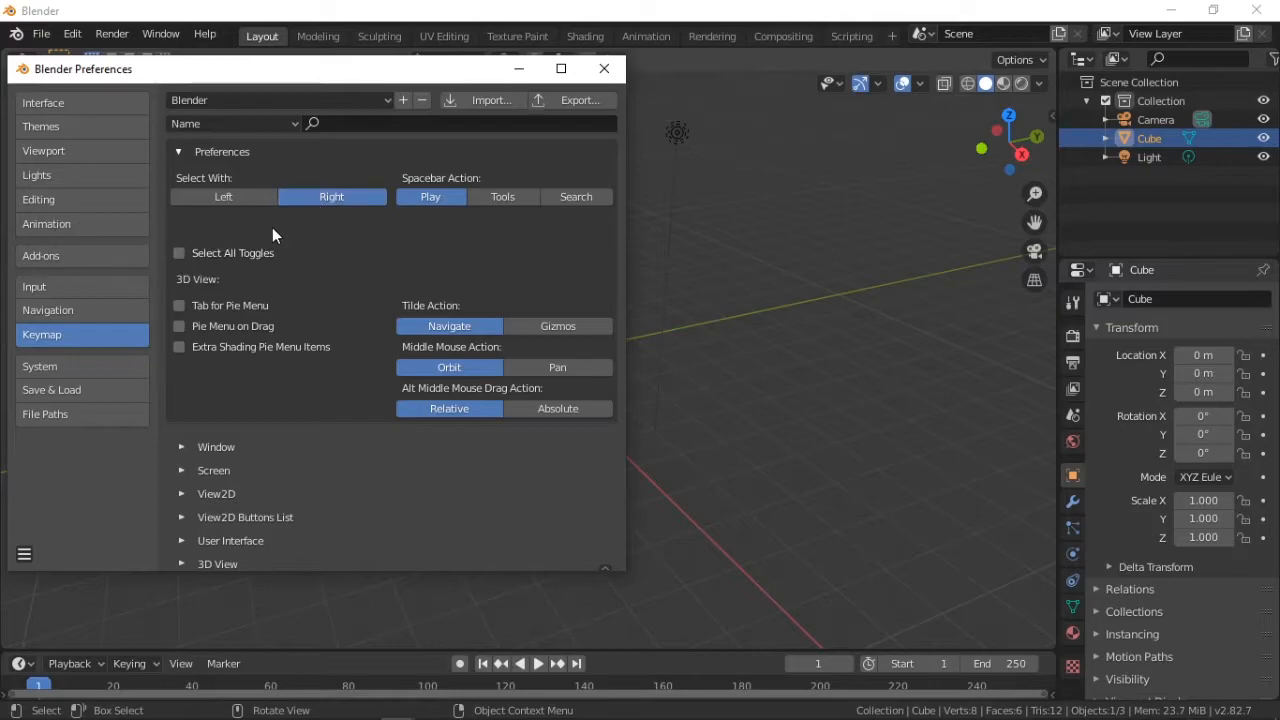
{"action": "left_click", "coordinate": [245, 200]}
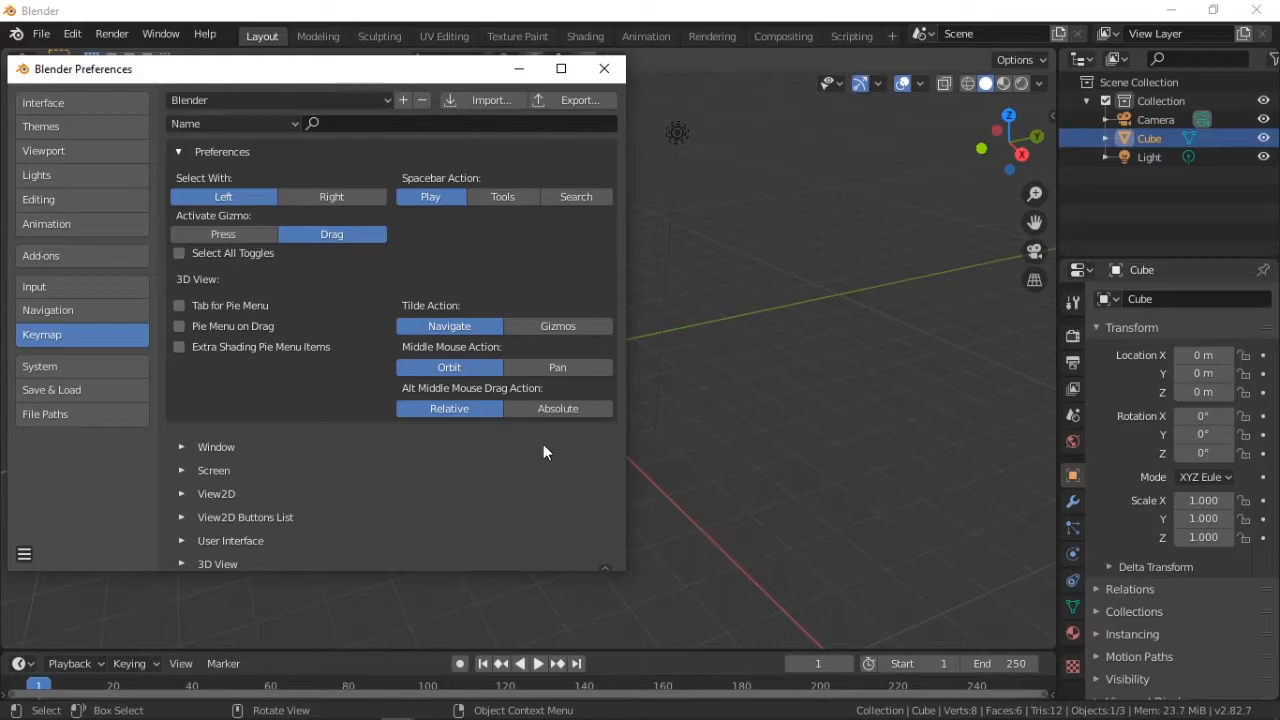
{"action": "left_click", "coordinate": [716, 408]}
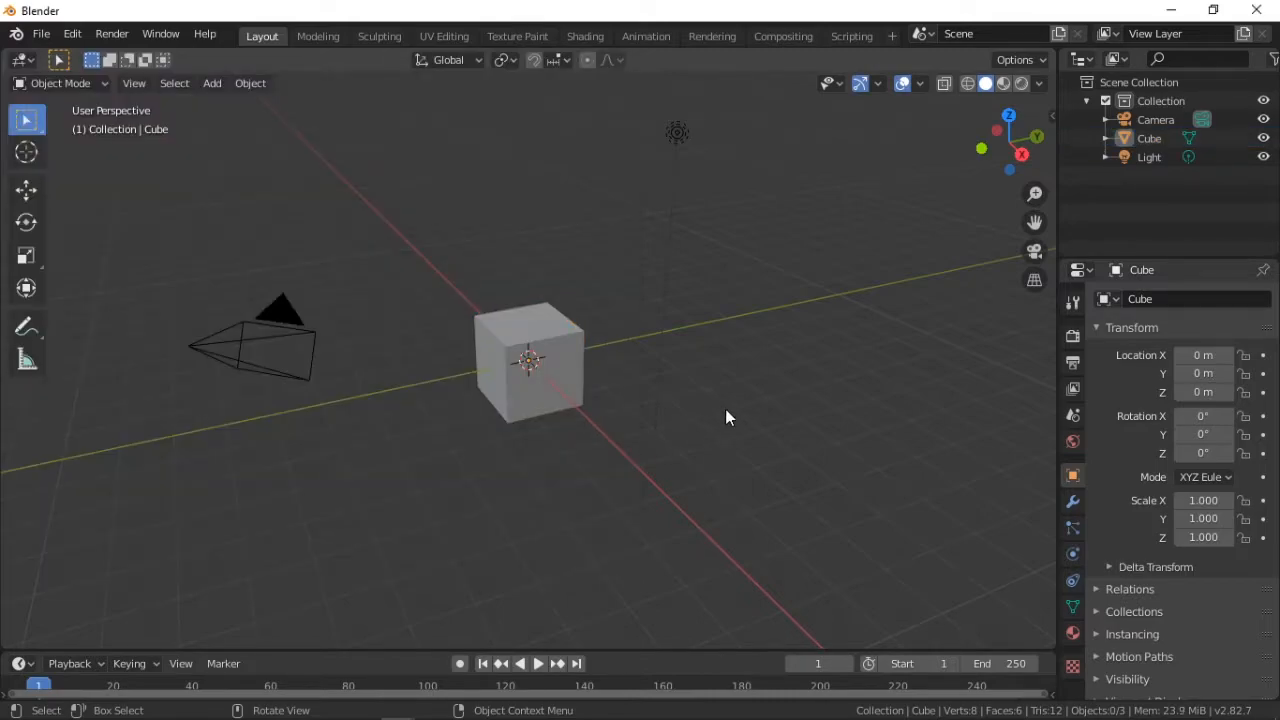
Orbit the 3D view freely around the cube to see it from several sides
{"action": "middle_click_drag", "start_coordinate": [740, 408], "coordinate": [714, 413]}
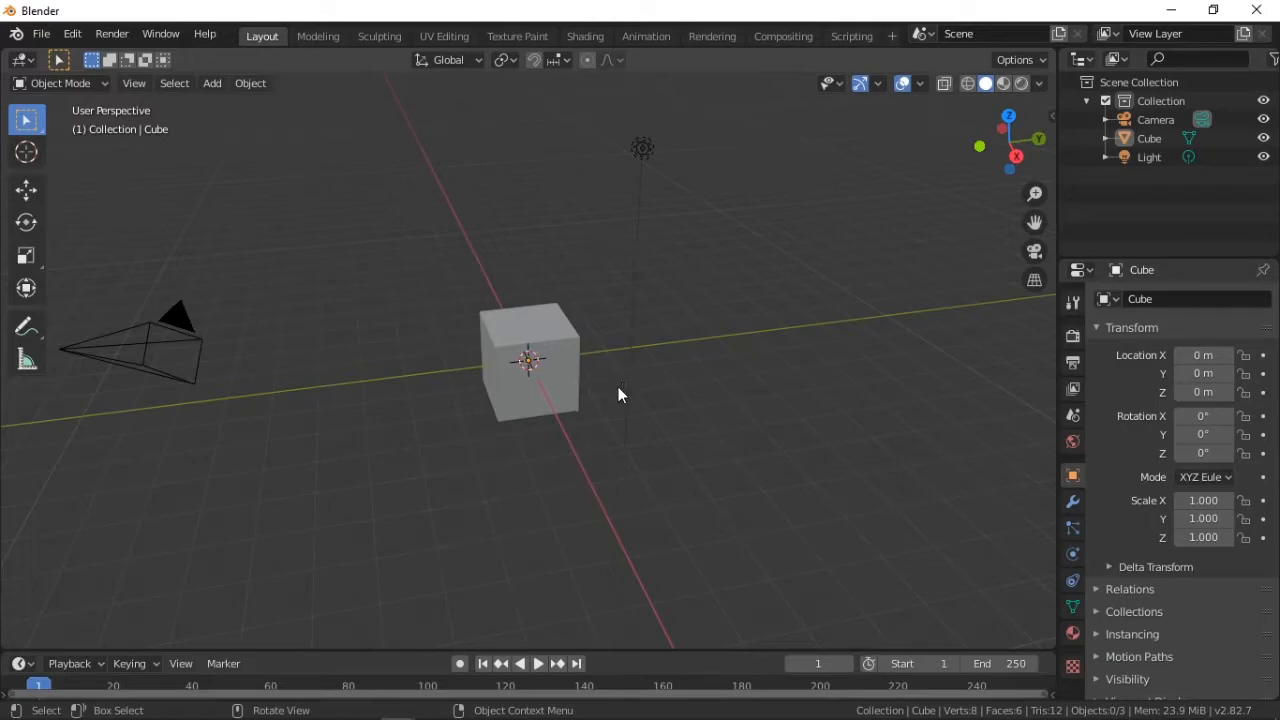
{"action": "middle_click_drag", "start_coordinate": [583, 405], "coordinate": [460, 414]}
{"action": "middle_click_drag", "start_coordinate": [637, 392], "coordinate": [474, 380]}
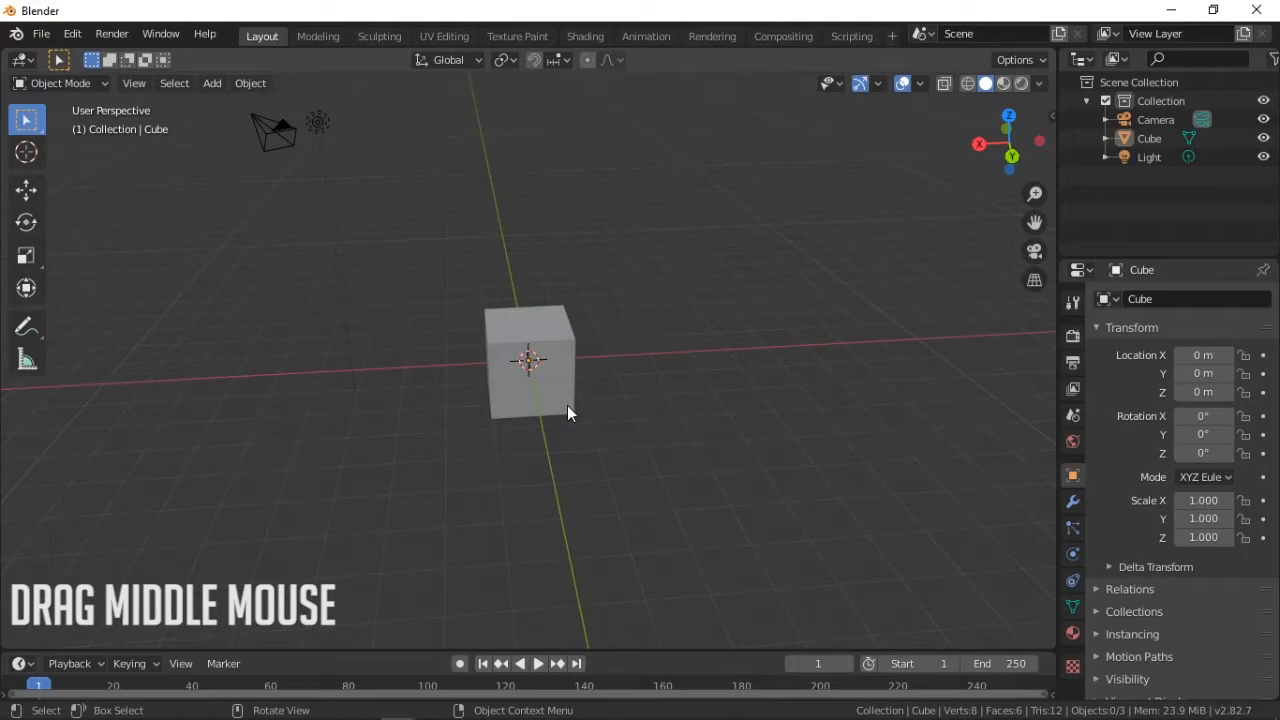
{"action": "middle_click_drag", "start_coordinate": [567, 405], "coordinate": [530, 401]}
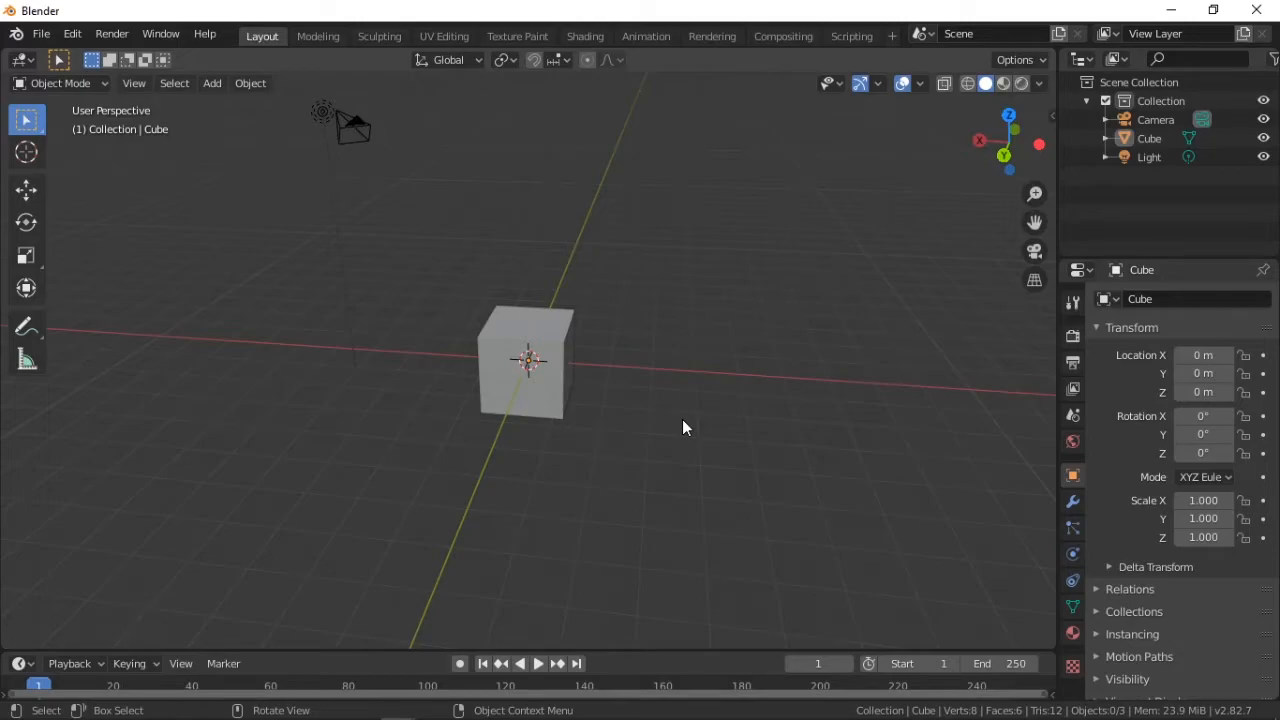
Rotate the 3D view around the cube in fixed increments, vertically and horizontally in both directions
{"action": "key", "text": "KP_8"}
{"action": "key", "text": "KP_8"}
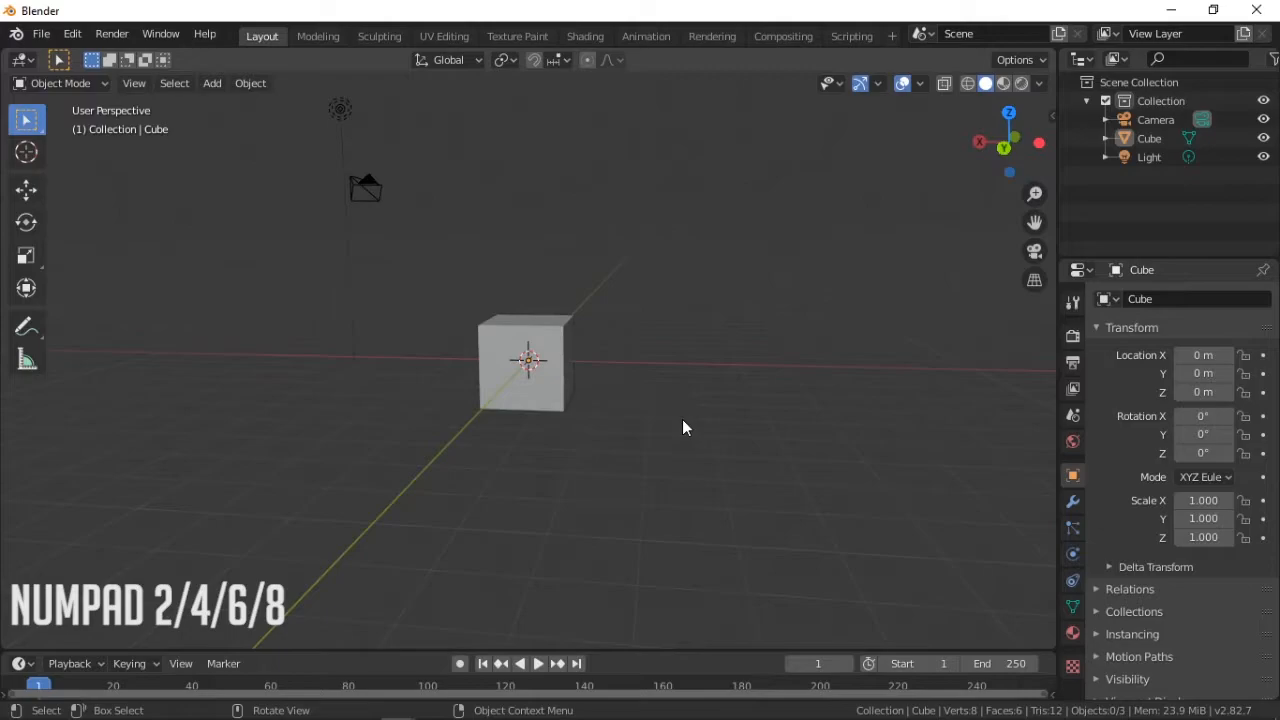
{"action": "key", "text": "KP_2"}
{"action": "key", "text": "KP_2"}
{"action": "key", "text": "KP_2"}
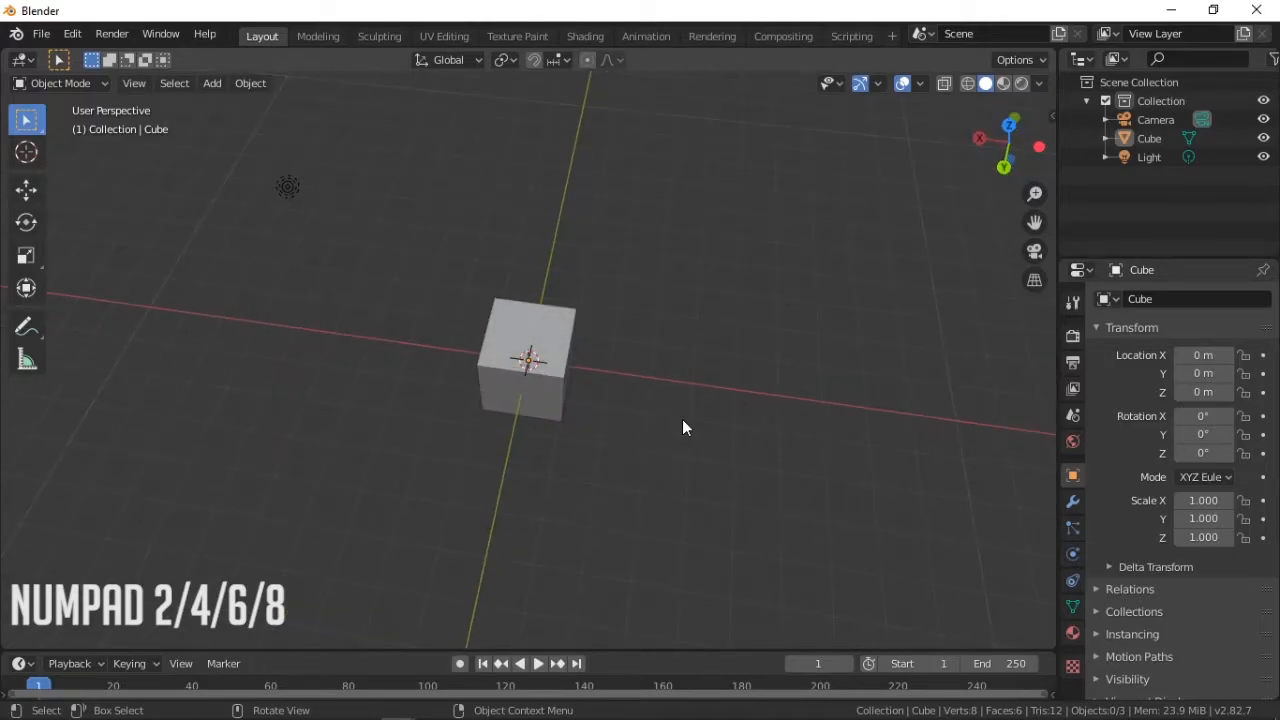
{"action": "key", "text": "KP_4"}
{"action": "key", "text": "KP_4"}
{"action": "key", "text": "KP_4"}
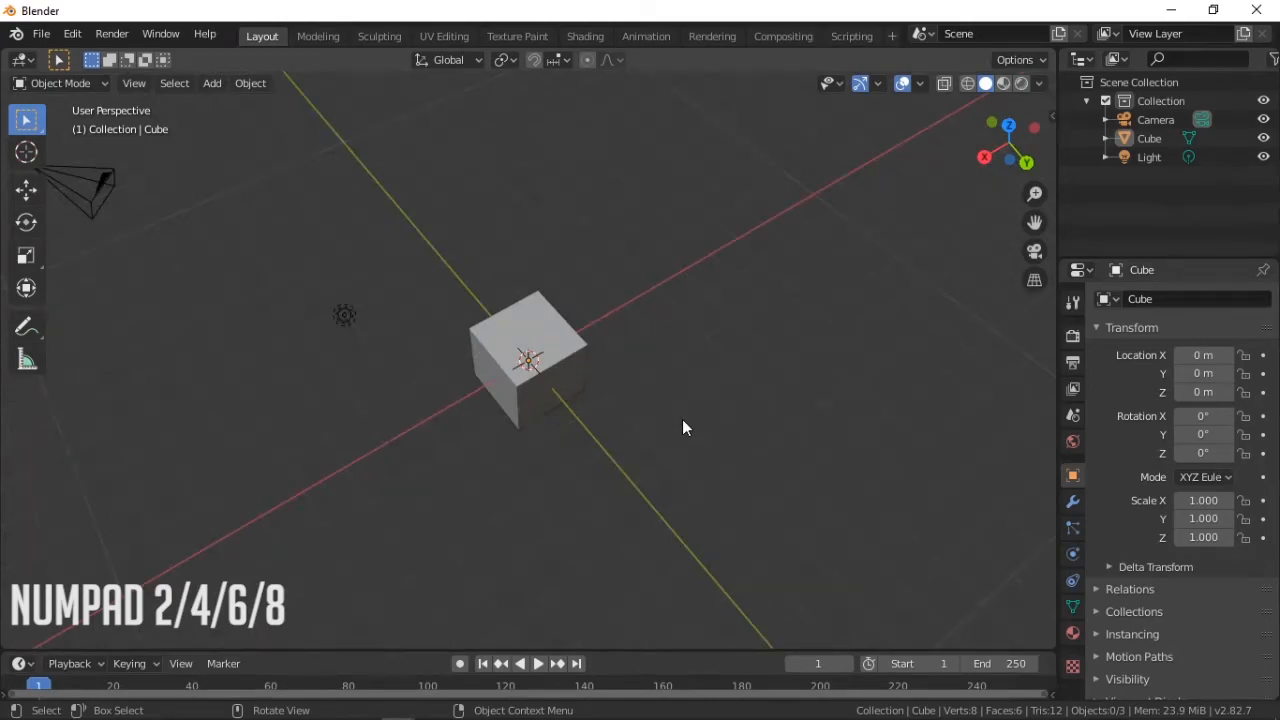
{"action": "key", "text": "KP_6"}
{"action": "key", "text": "KP_6"}
{"action": "key", "text": "KP_6"}
{"action": "key", "text": "KP_6"}
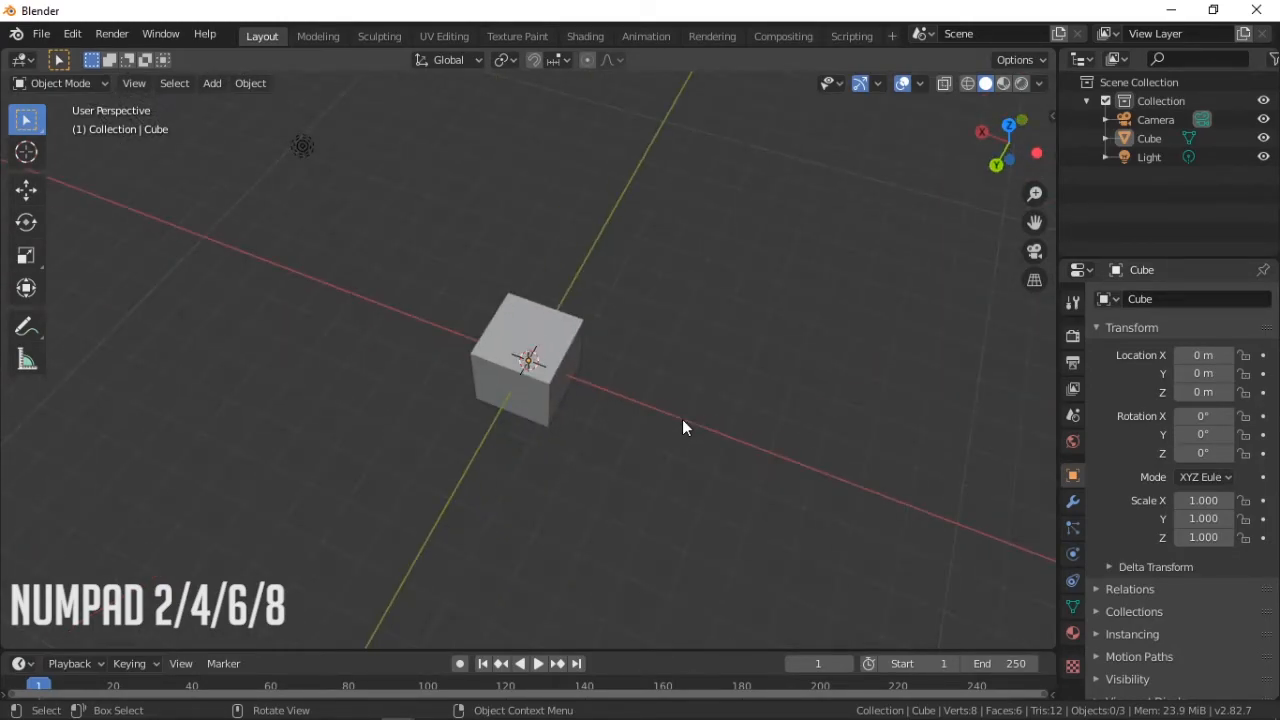
{"action": "key", "text": "KP_2"}
{"action": "key", "text": "KP_2"}
{"action": "key", "text": "KP_8"}
{"action": "key", "text": "KP_8"}
{"action": "key", "text": "KP_2"}
{"action": "key", "text": "KP_8"}
{"action": "key", "text": "KP_8"}
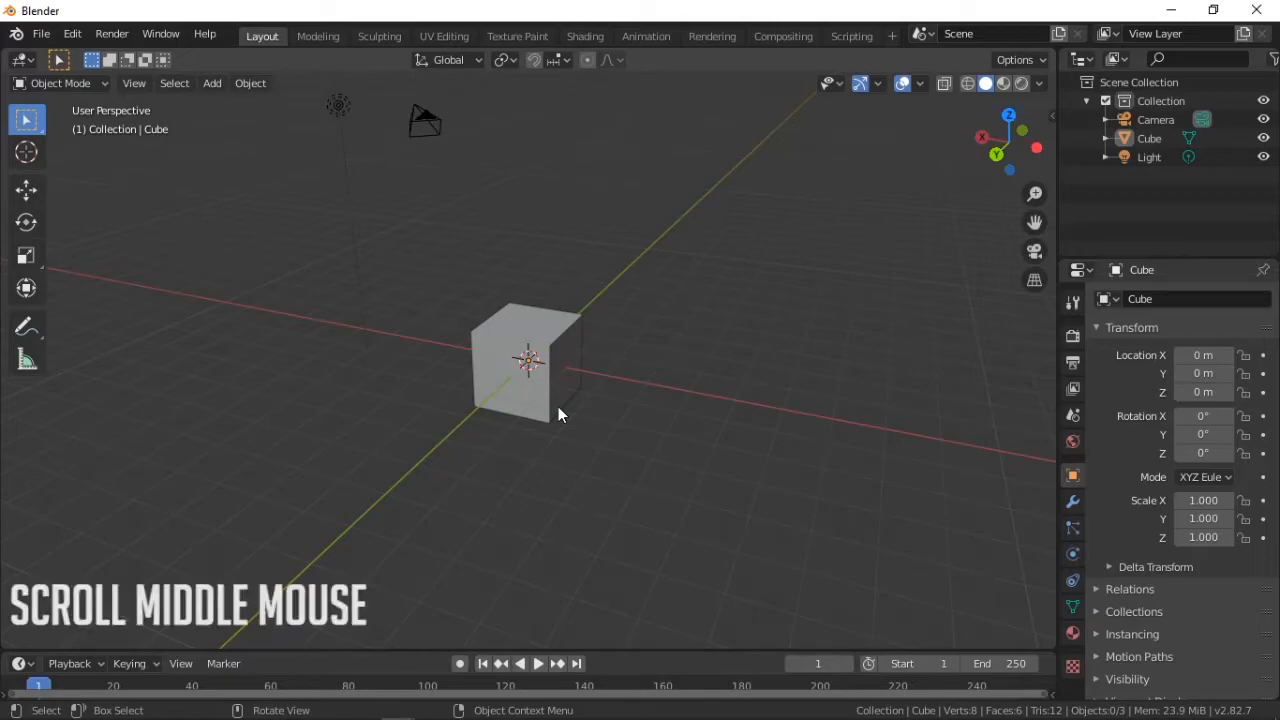
Zoom the 3D view in and out on the cube several times, ending moderately close
{"action": "scroll", "coordinate": [558, 407], "scroll_direction": "up", "scroll_amount": 4}
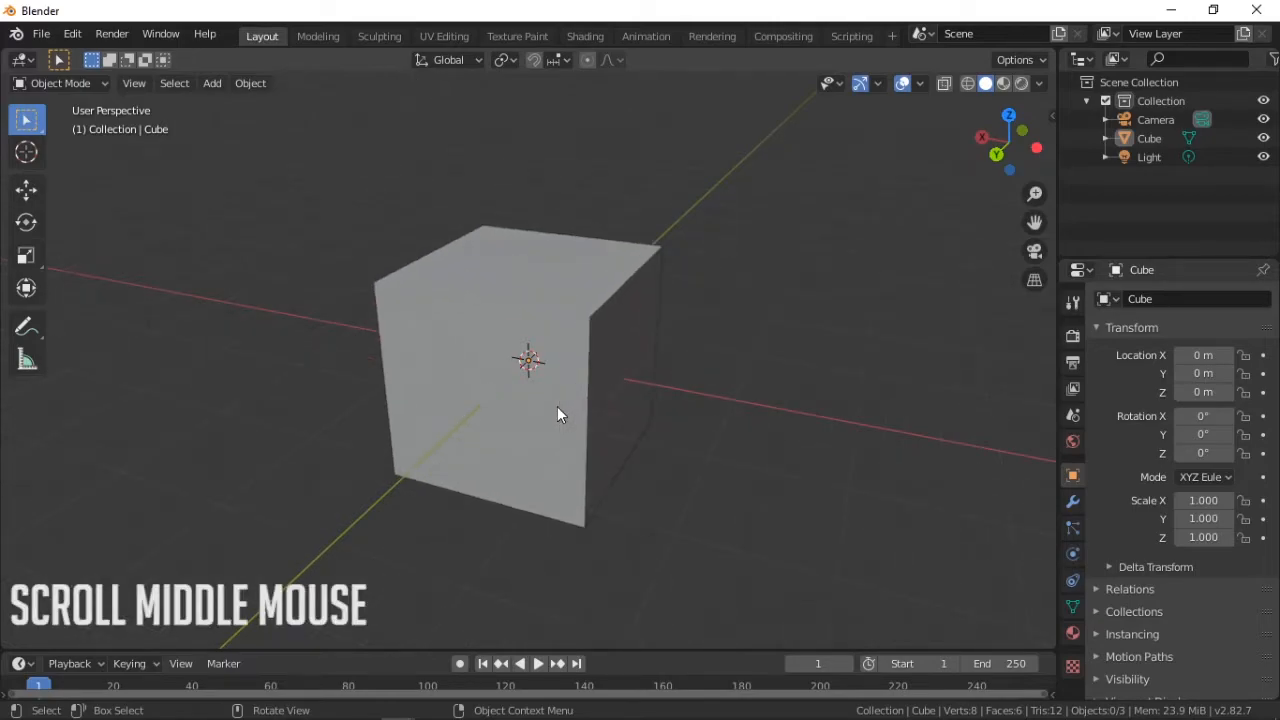
{"action": "scroll", "coordinate": [555, 410], "scroll_direction": "down", "scroll_amount": 3}
{"action": "scroll", "coordinate": [543, 421], "scroll_direction": "up", "scroll_amount": 4}
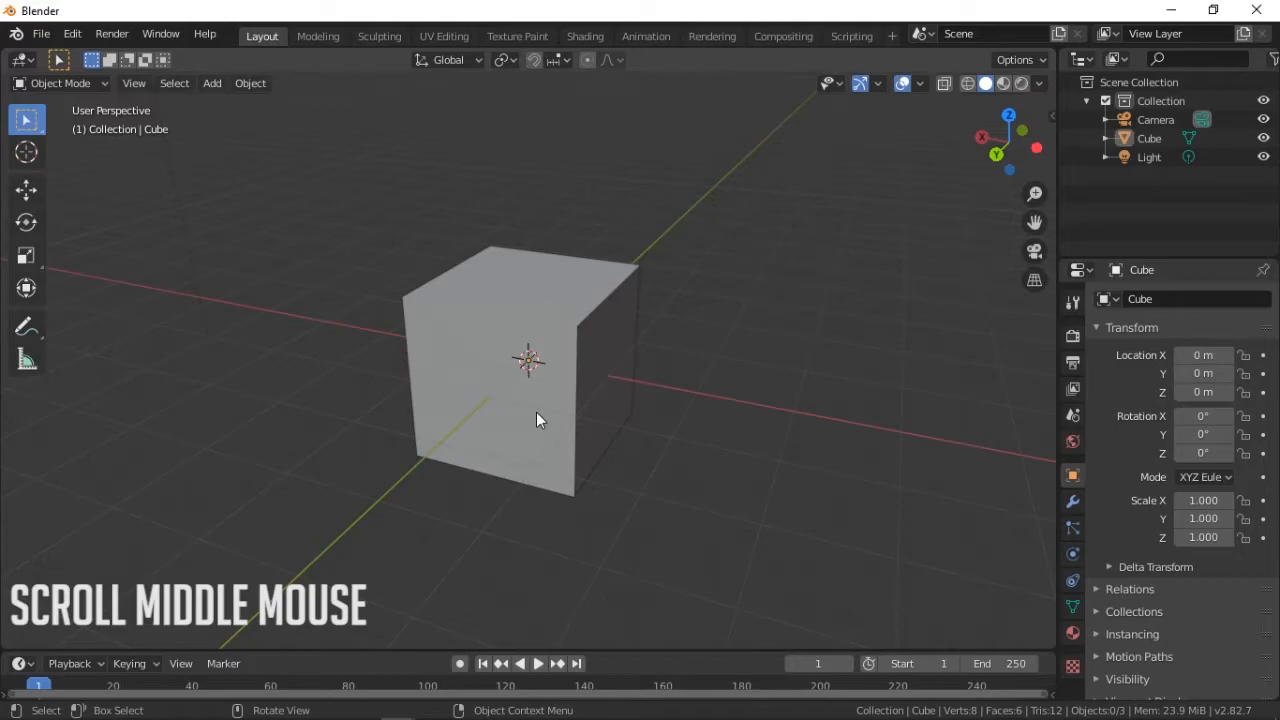
{"action": "scroll", "coordinate": [536, 412], "scroll_direction": "down", "scroll_amount": 4}
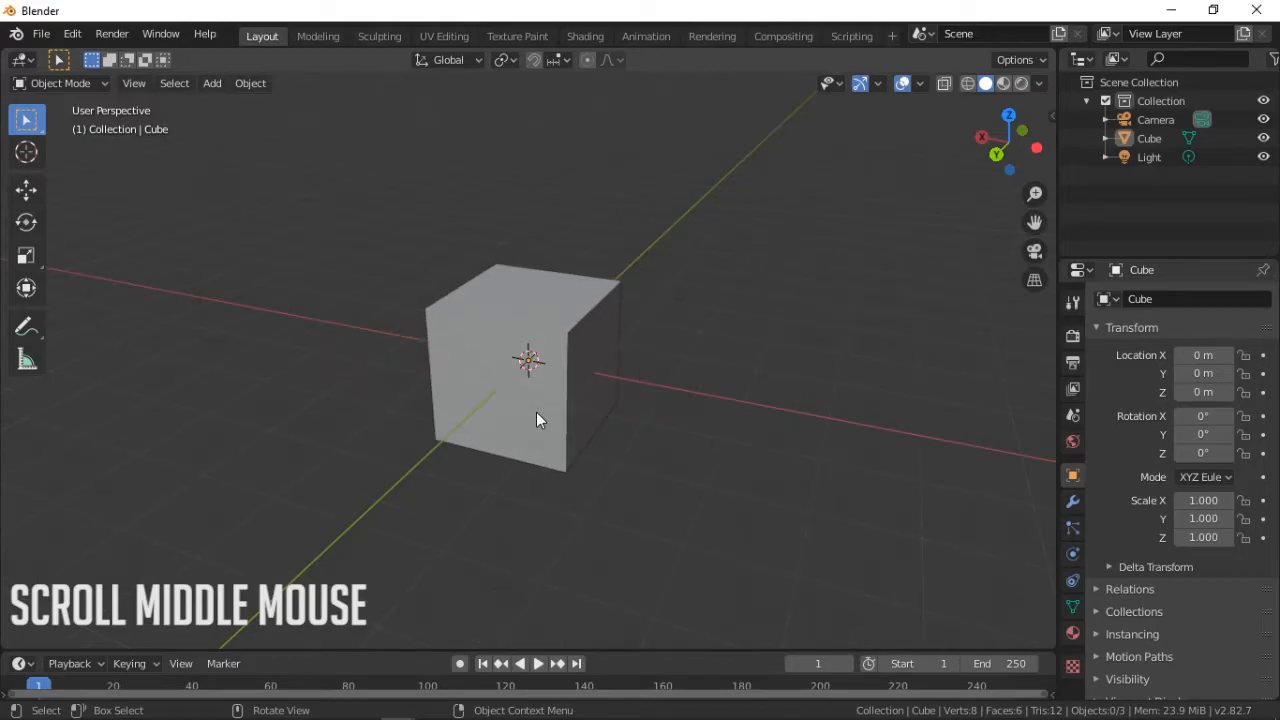
{"action": "scroll", "coordinate": [536, 413], "scroll_direction": "up", "scroll_amount": 1}
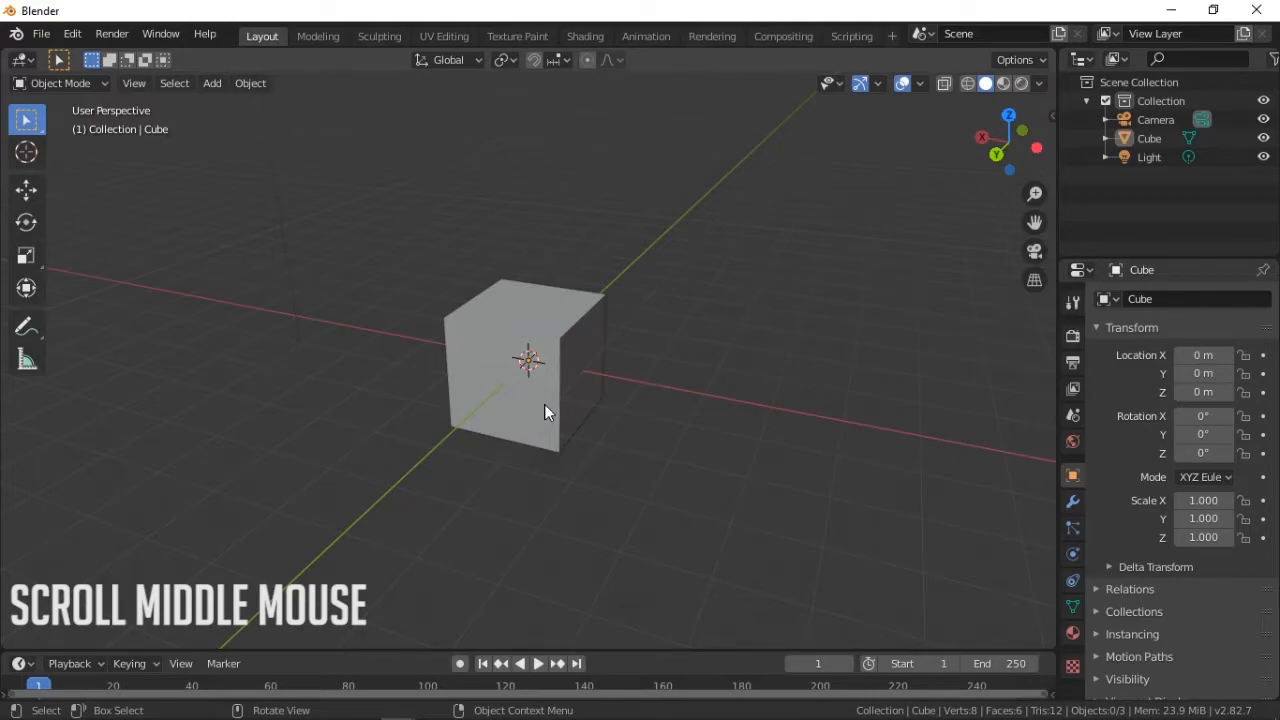
{"action": "scroll", "coordinate": [545, 412], "scroll_direction": "up", "scroll_amount": 4}
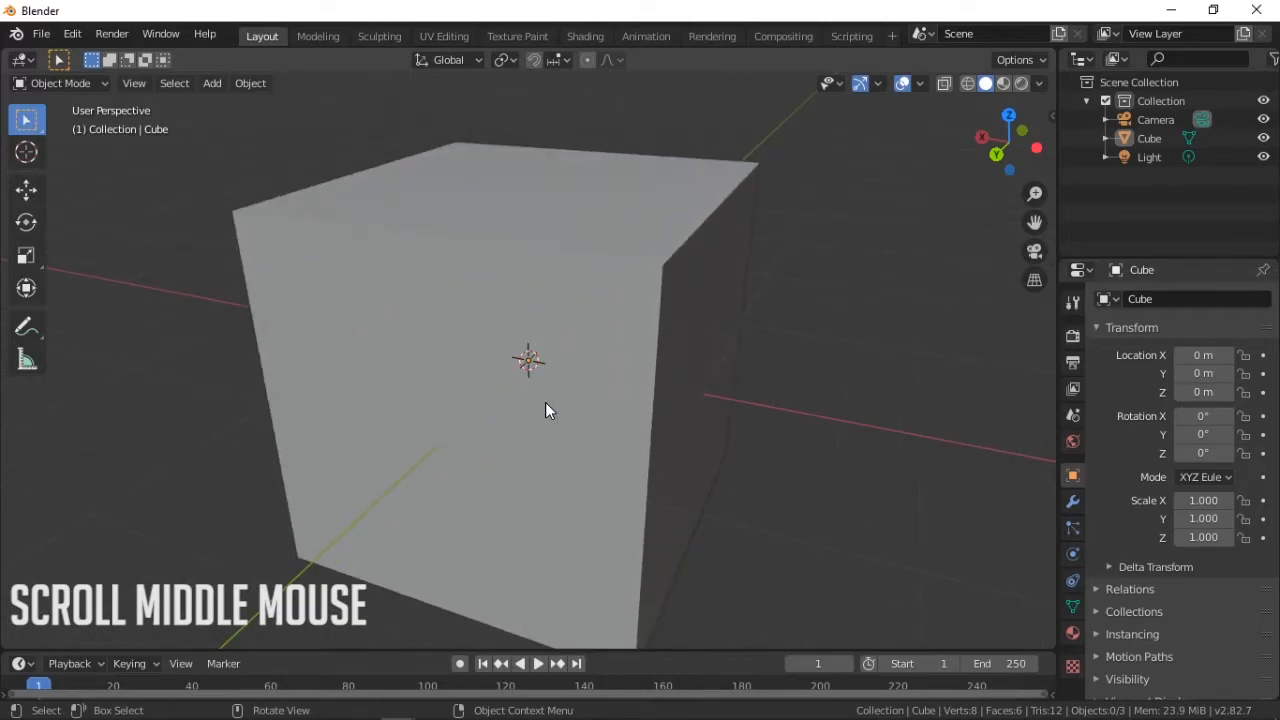
{"action": "scroll", "coordinate": [545, 412], "scroll_direction": "down", "scroll_amount": 3}
{"action": "scroll", "coordinate": [545, 412], "scroll_direction": "down", "scroll_amount": 1}
{"action": "scroll", "coordinate": [545, 412], "scroll_direction": "up", "scroll_amount": 3}
{"action": "scroll", "coordinate": [545, 412], "scroll_direction": "down", "scroll_amount": 2}
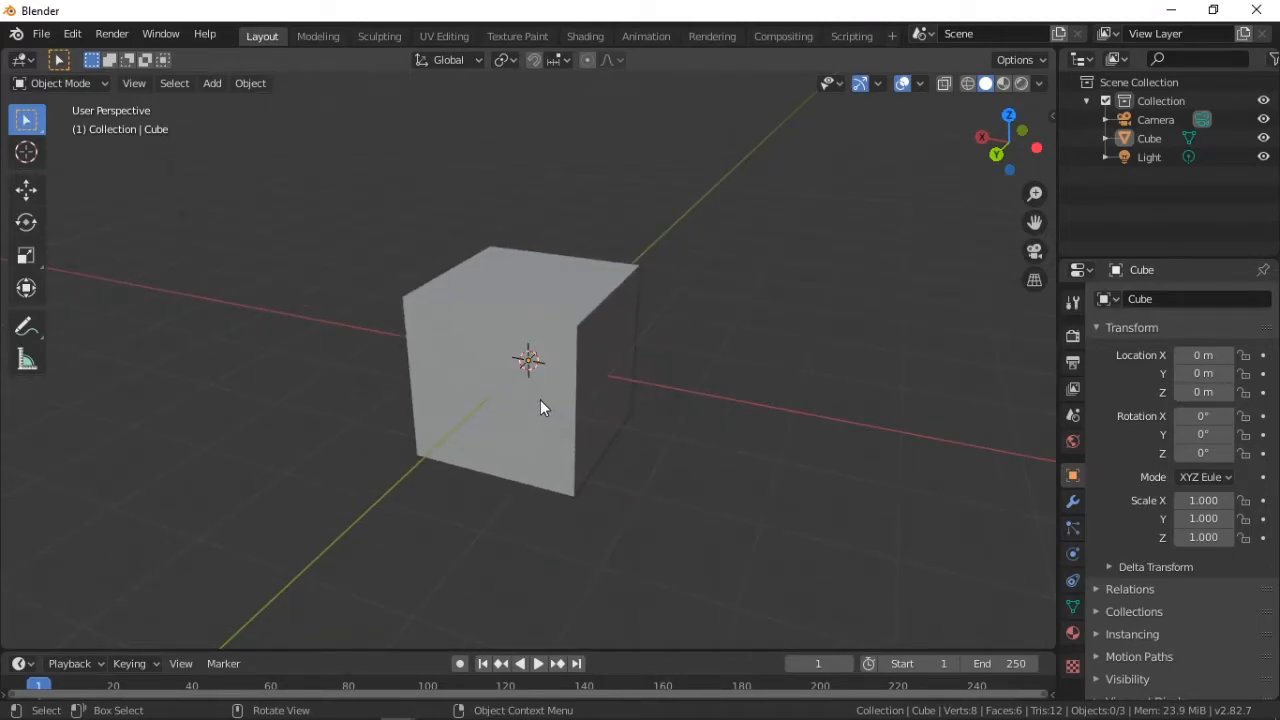
Zoom the 3D view continuously to bring the cube closer, and fine-tune the viewing distance
{"action": "key", "text": "ctrl"}
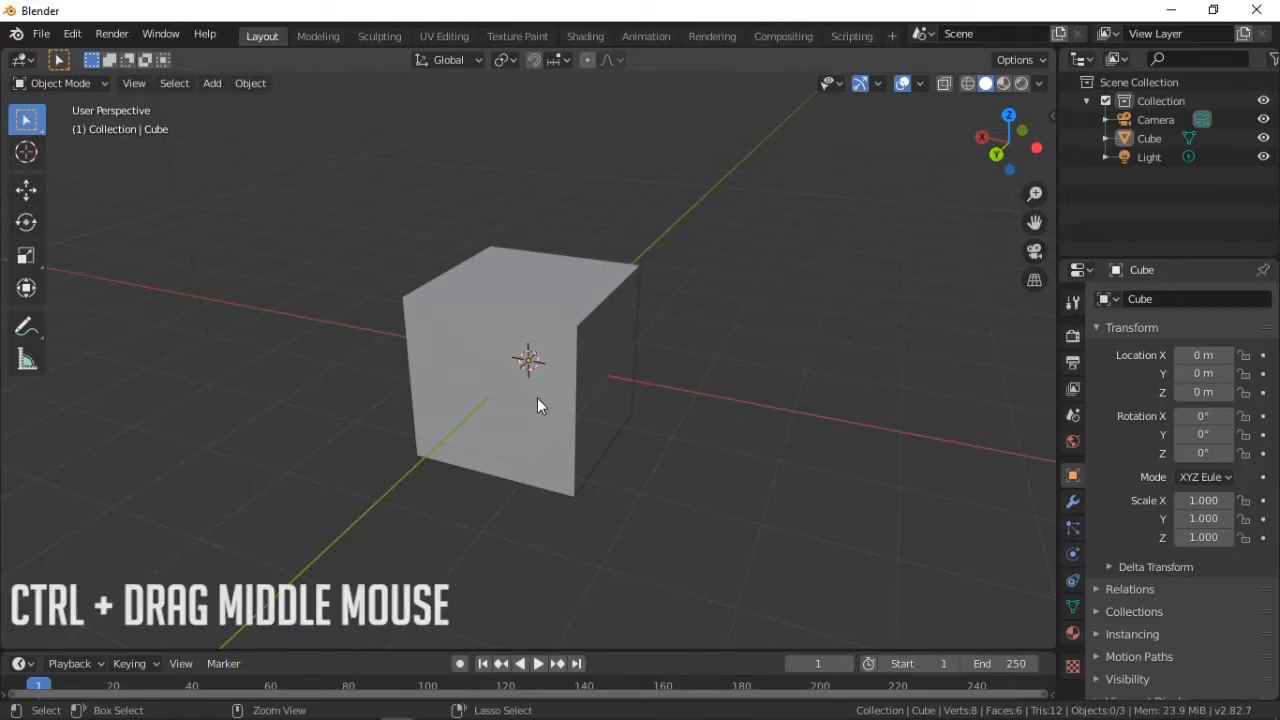
{"action": "middle_click_drag", "start_coordinate": [537, 398], "coordinate": [523, 355], "text": "ctrl"}
{"action": "scroll", "coordinate": [530, 403], "scroll_direction": "up", "scroll_amount": 2}
{"action": "scroll", "coordinate": [530, 403], "scroll_direction": "down", "scroll_amount": 1}
{"action": "scroll", "coordinate": [530, 403], "scroll_direction": "down", "scroll_amount": 1}
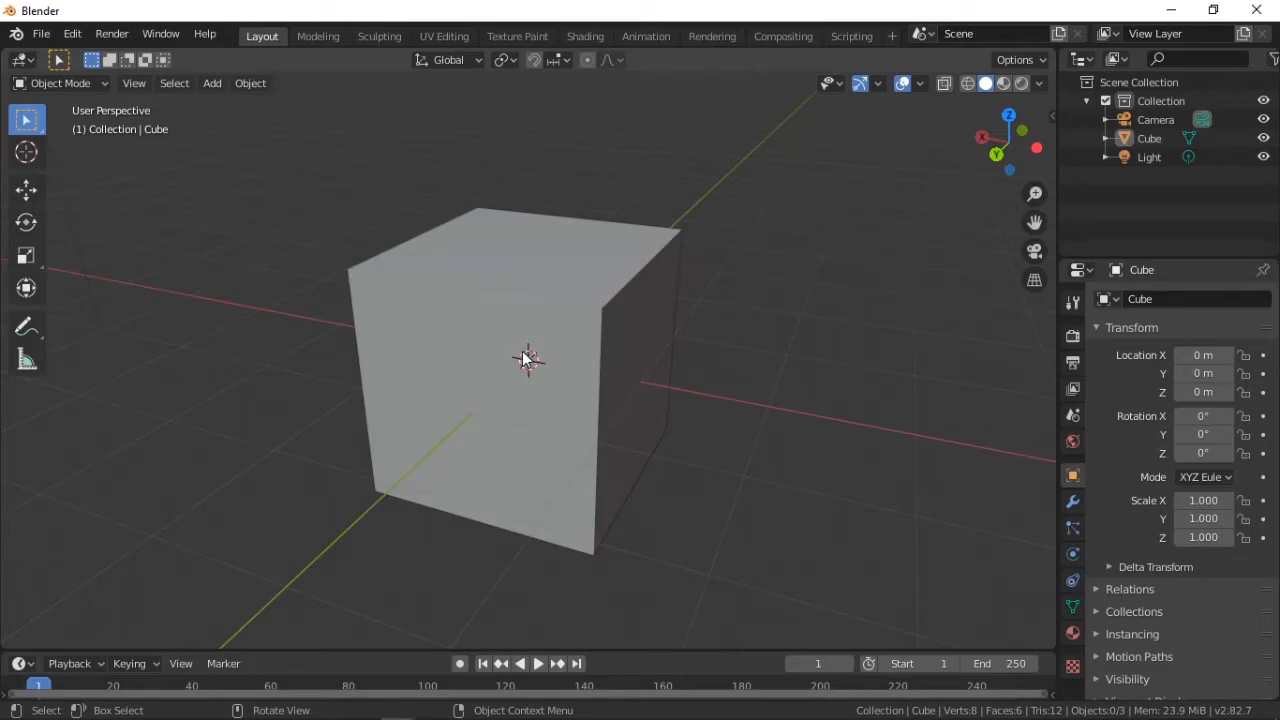
Zoom the 3D view out from the cube in fixed increments and back in again
{"action": "key", "text": "KP_Subtract"}
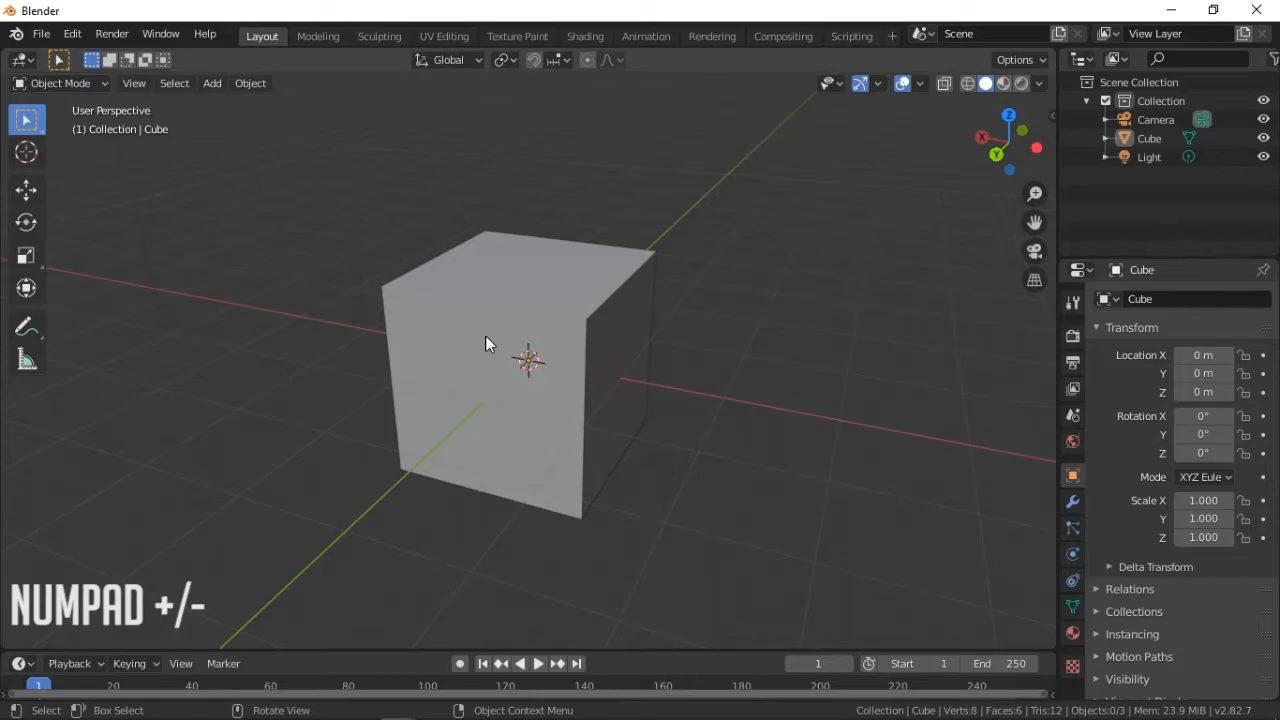
{"action": "key", "text": "KP_Subtract"}
{"action": "key", "text": "KP_Subtract"}
{"action": "key", "text": "KP_Subtract"}
{"action": "key", "text": "KP_Subtract"}
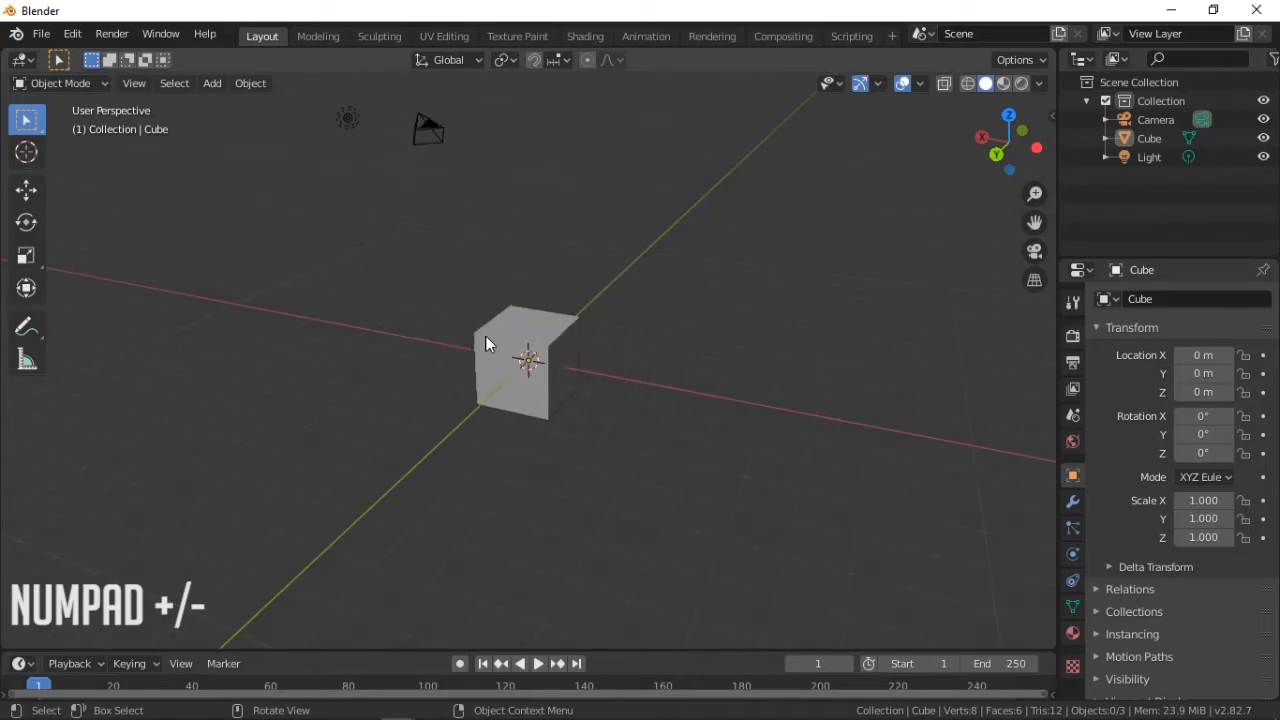
{"action": "key", "text": "KP_Add"}
{"action": "key", "text": "KP_Add"}
{"action": "key", "text": "KP_Add"}
{"action": "key", "text": "KP_Add"}
{"action": "key", "text": "KP_Add"}
{"action": "key", "text": "KP_Add"}
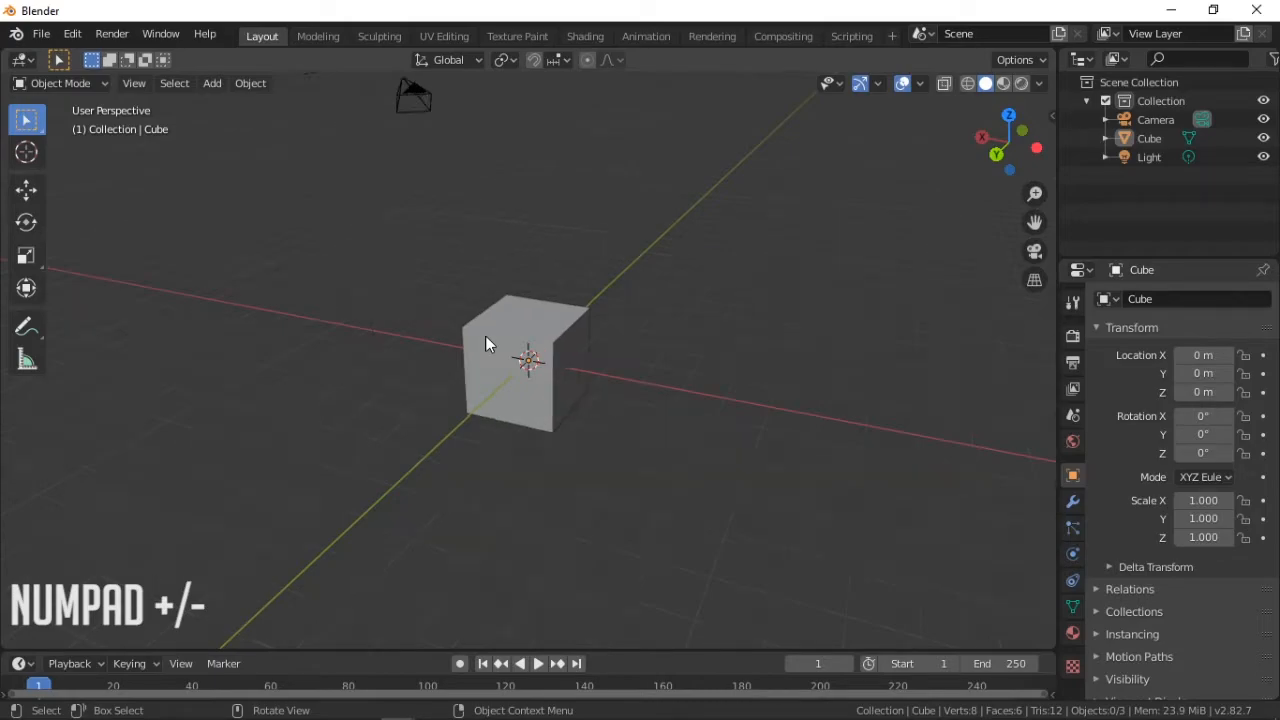
Alternate between zooming the 3D view in and out on the cube in fixed increments, finishing closer to it
{"action": "key", "text": "KP_Add"}
{"action": "key", "text": "KP_Subtract"}
{"action": "key", "text": "KP_Subtract"}
{"action": "key", "text": "KP_Subtract"}
{"action": "key", "text": "KP_Add"}
{"action": "key", "text": "KP_Add"}
{"action": "key", "text": "KP_Subtract"}
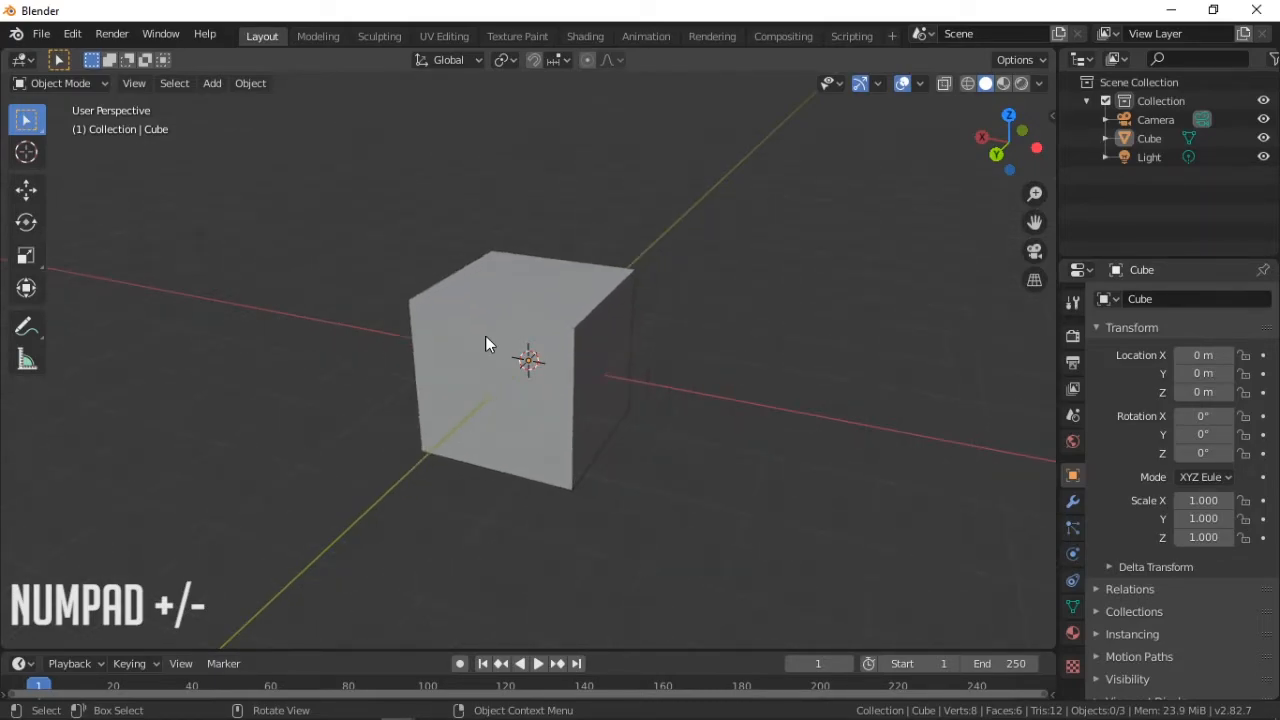
{"action": "key", "text": "KP_Subtract"}
{"action": "key", "text": "KP_Add"}
{"action": "key", "text": "KP_Subtract"}
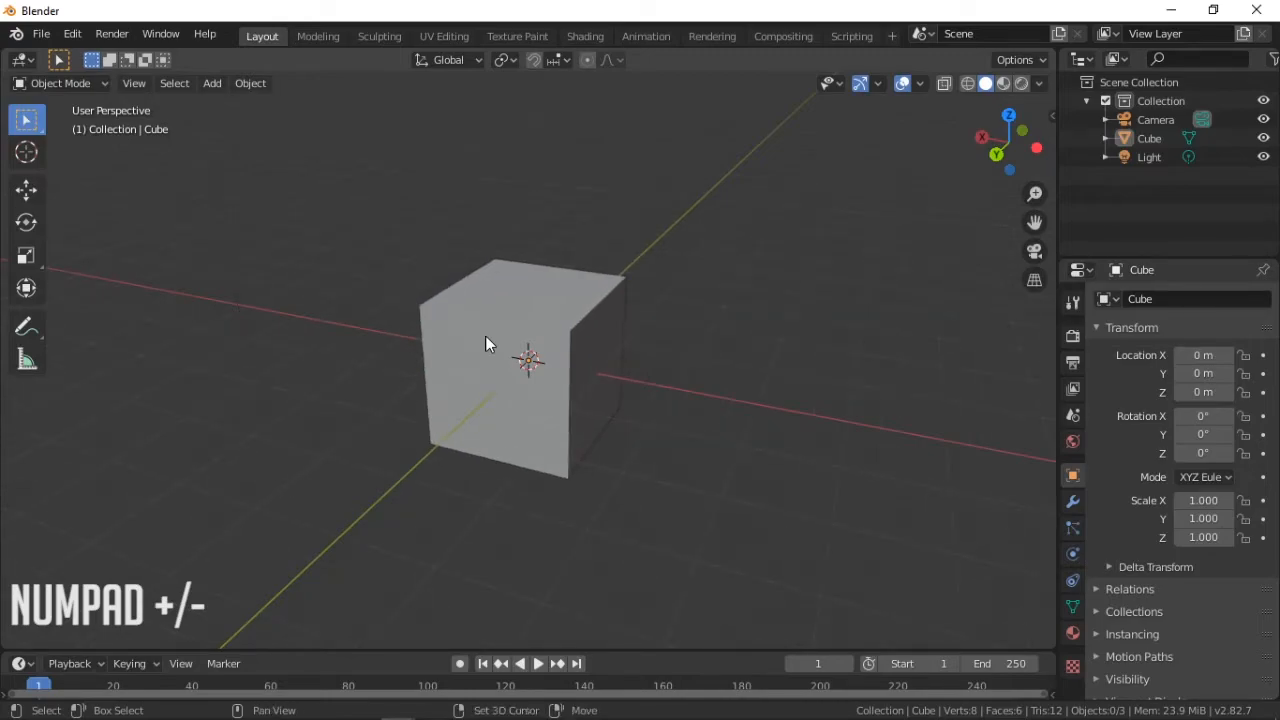
{"action": "key", "text": "KP_Add"}
{"action": "key", "text": "KP_Add"}
{"action": "key", "text": "KP_Add"}
{"action": "key", "text": "KP_Subtract"}
{"action": "key", "text": "KP_Subtract"}
{"action": "key", "text": "KP_Subtract"}
{"action": "key", "text": "KP_Subtract"}
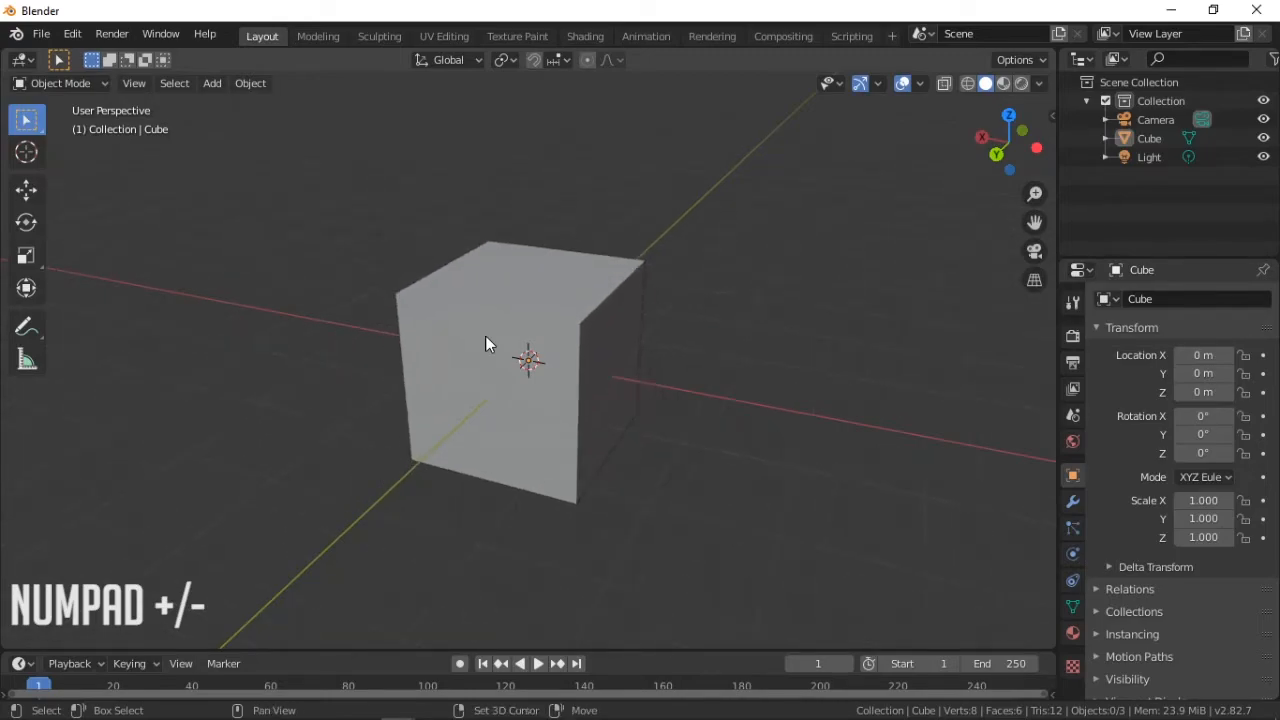
{"action": "key", "text": "KP_Add"}
{"action": "key", "text": "KP_Add"}
{"action": "key", "text": "KP_Add"}
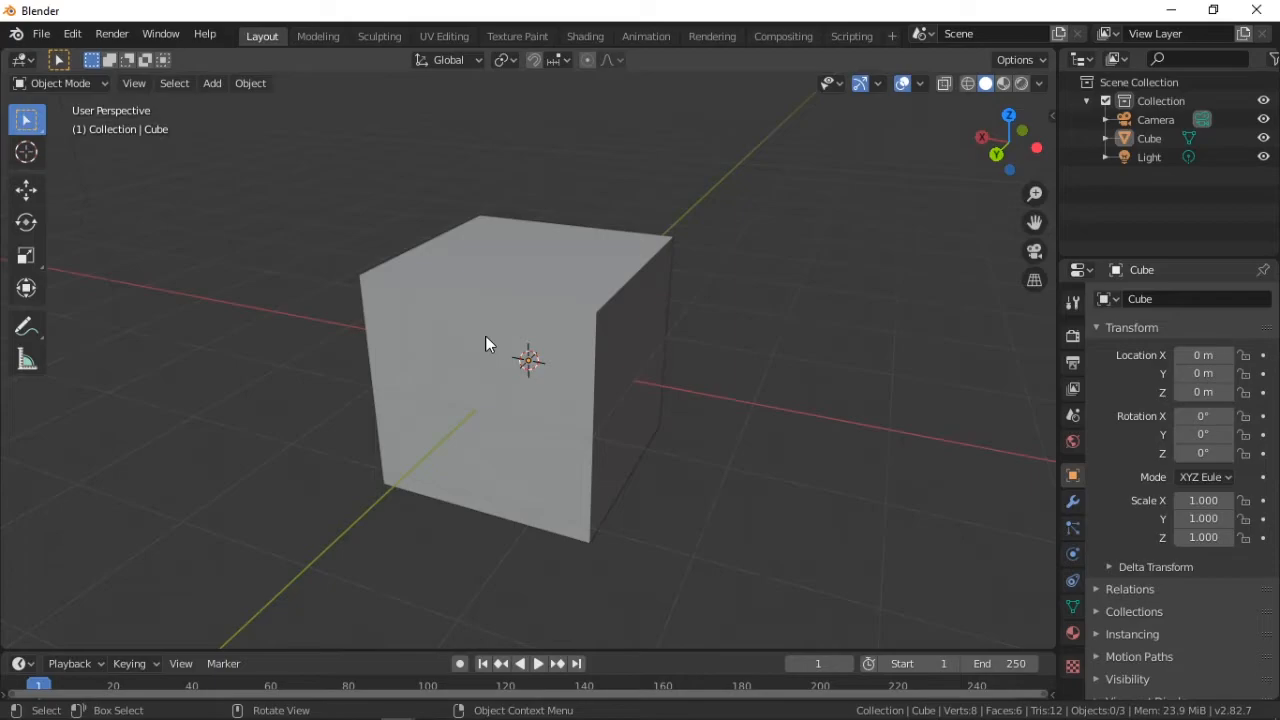
Orbit around the cube from farther away and pan the 3D view freely
{"action": "scroll", "coordinate": [504, 305], "scroll_direction": "down", "scroll_amount": 5}
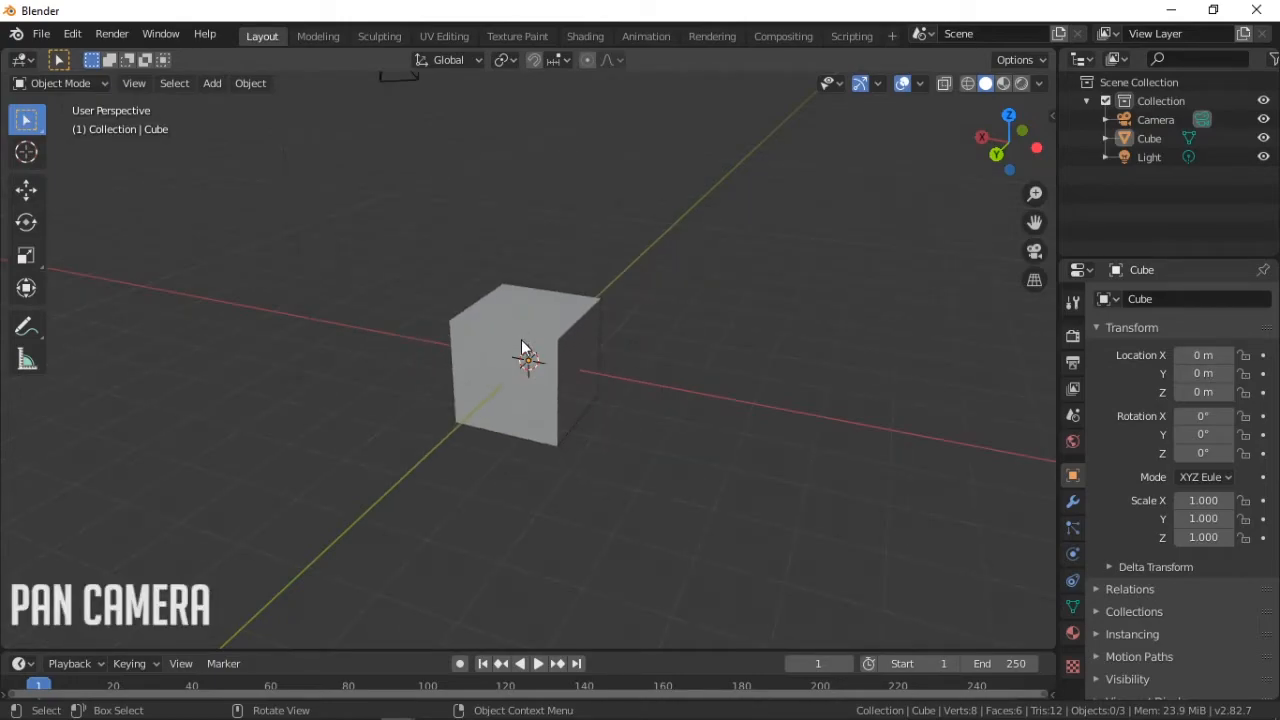
{"action": "middle_click_drag", "start_coordinate": [520, 362], "coordinate": [607, 365]}
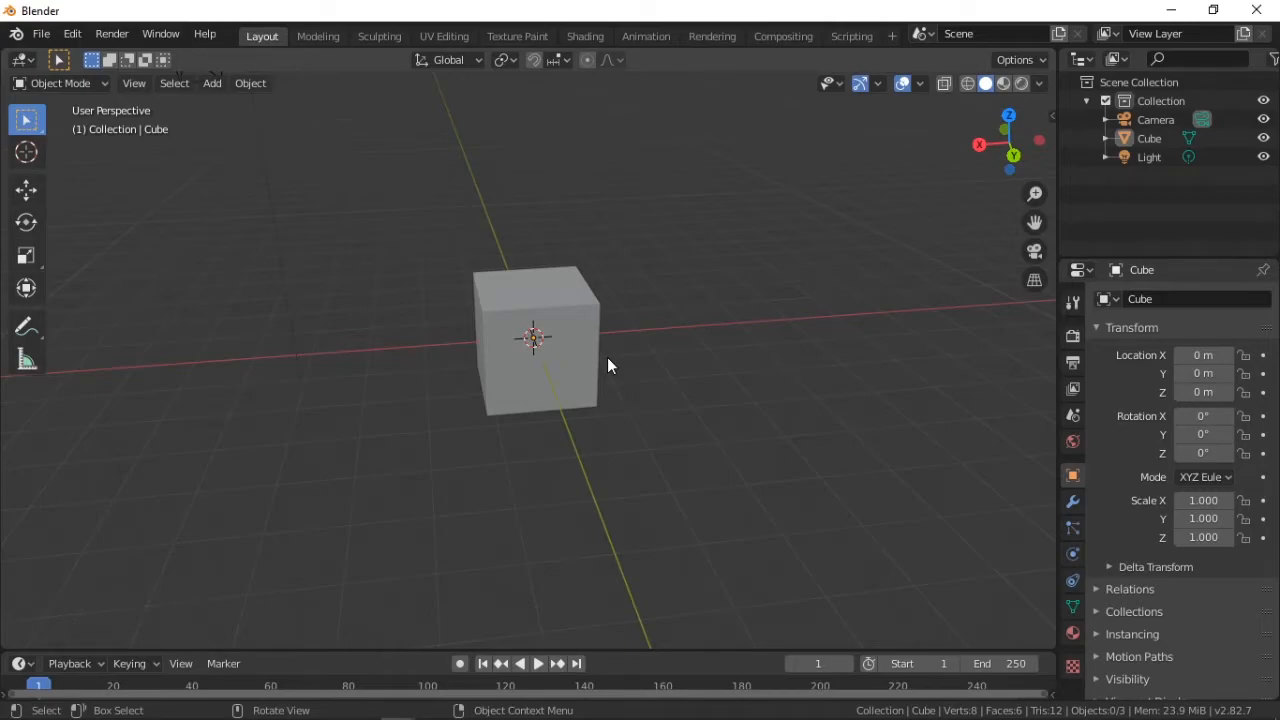
{"action": "key", "text": "shift"}
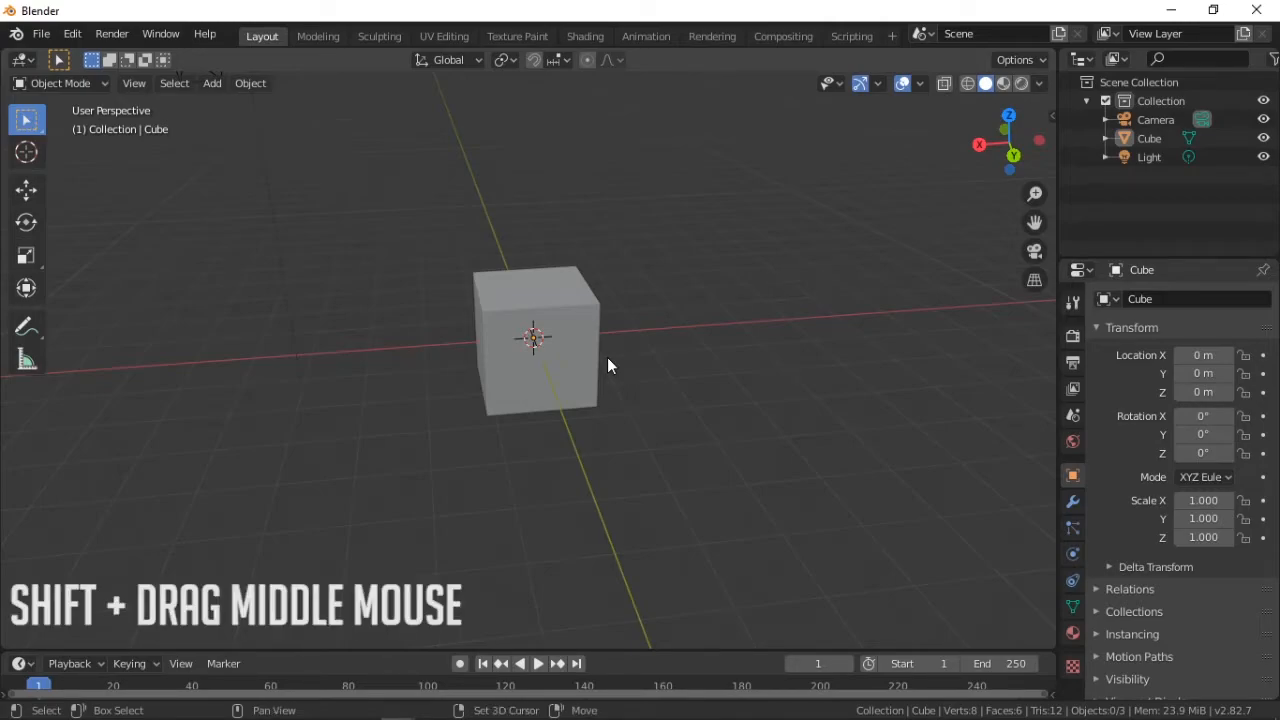
{"action": "middle_click_drag", "start_coordinate": [608, 366], "coordinate": [572, 361], "text": "shift"}
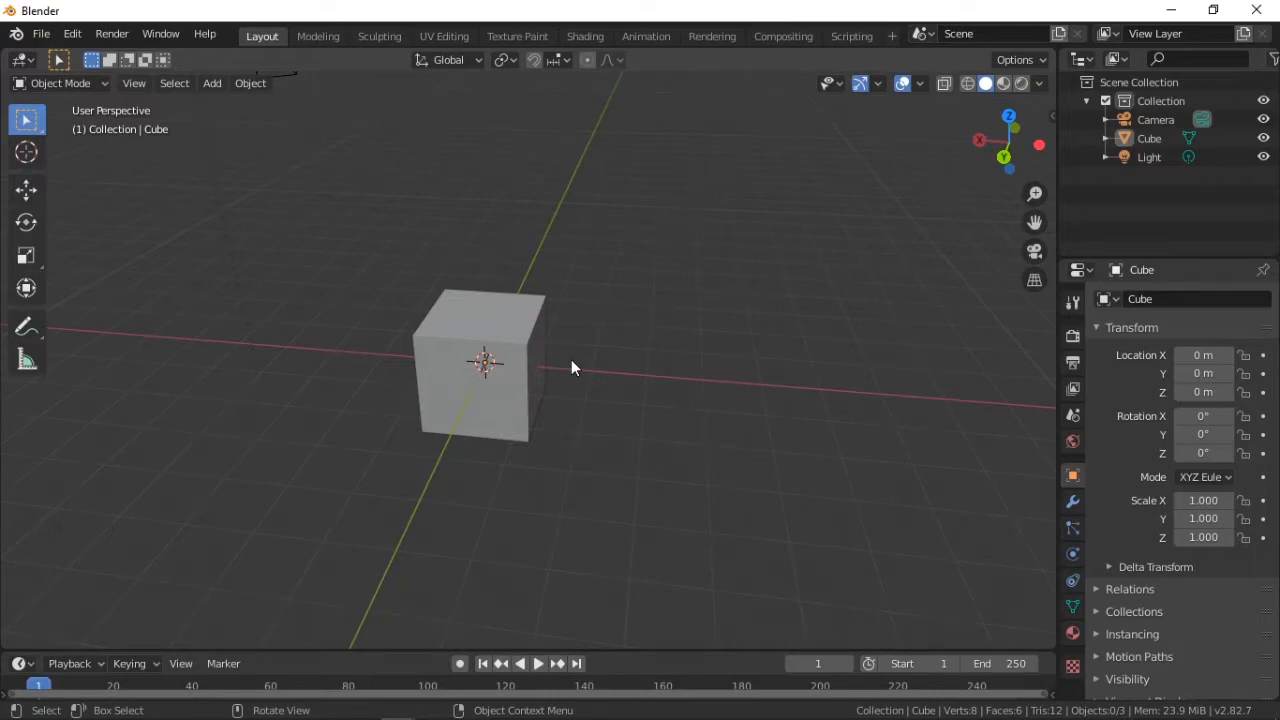
Rotate the 3D view horizontally around the cube in fixed increments, first one way and back the other way
{"action": "key", "text": "ctrl"}
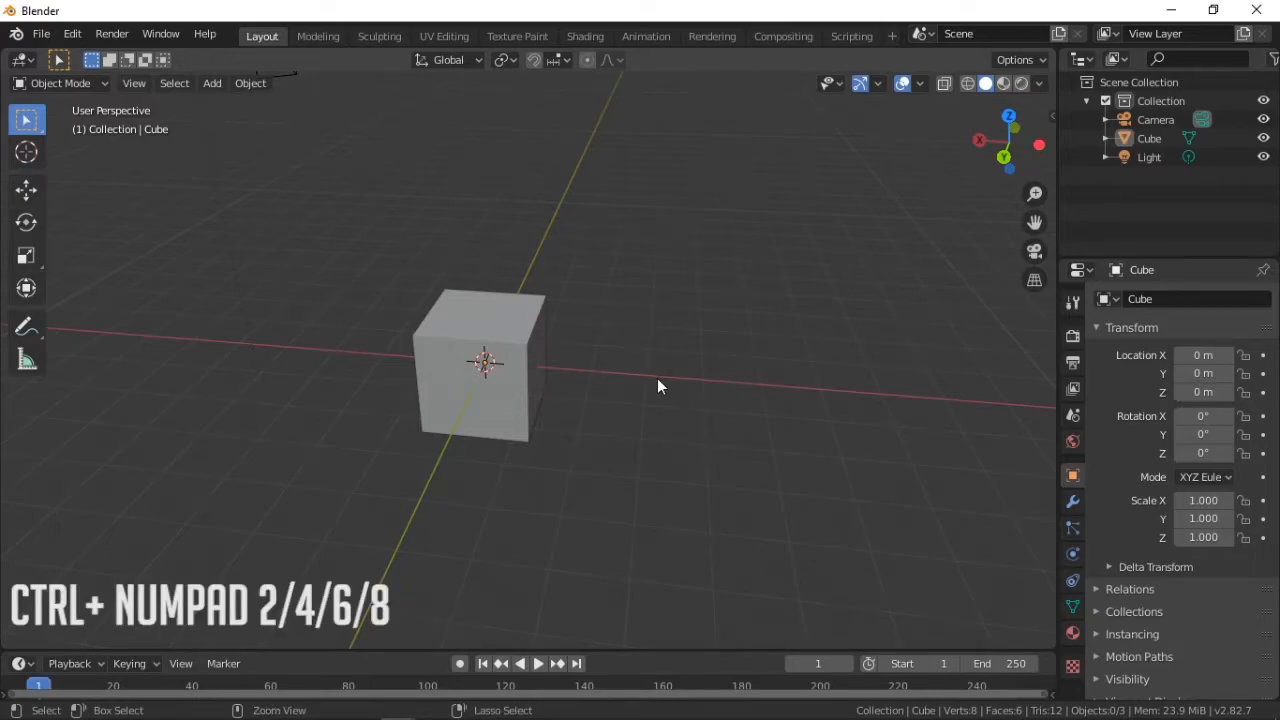
{"action": "key", "text": "KP_4"}
{"action": "key", "text": "KP_4"}
{"action": "key", "text": "KP_4"}
{"action": "key", "text": "KP_4"}
{"action": "key", "text": "KP_4"}
{"action": "key", "text": "KP_6"}
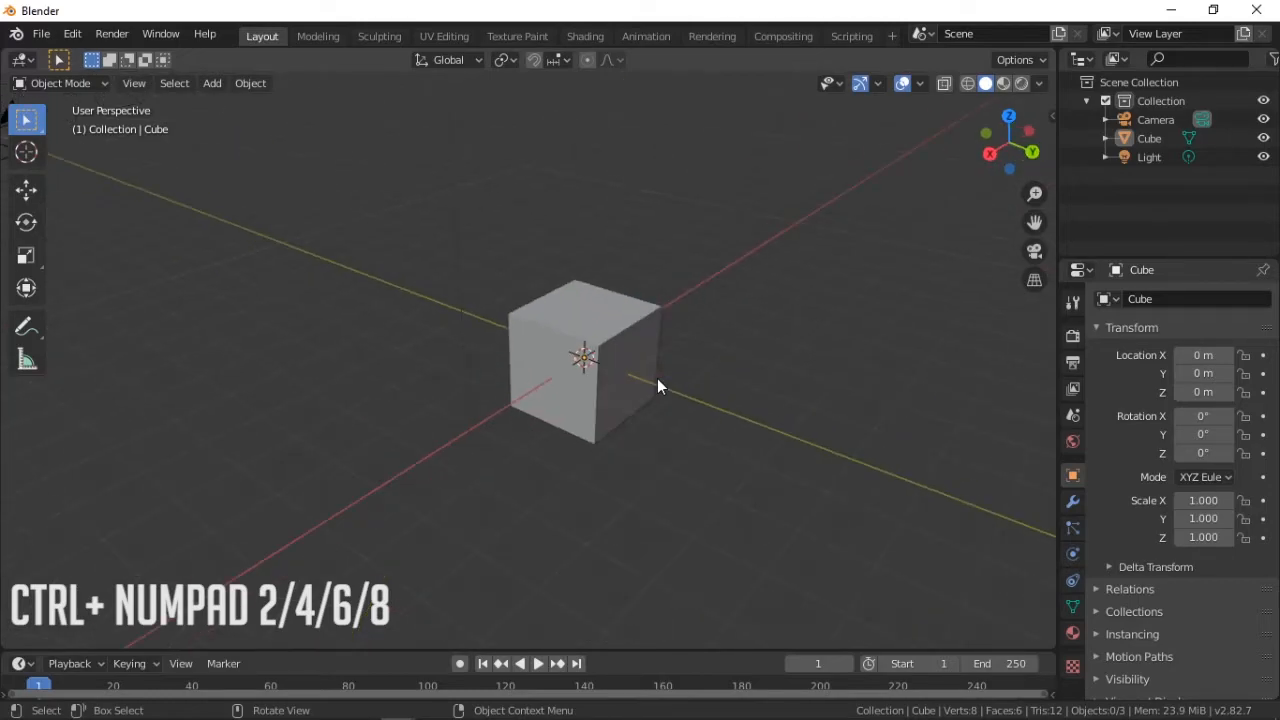
{"action": "key", "text": "KP_6"}
{"action": "key", "text": "KP_6"}
{"action": "key", "text": "KP_6"}
{"action": "key", "text": "KP_6"}
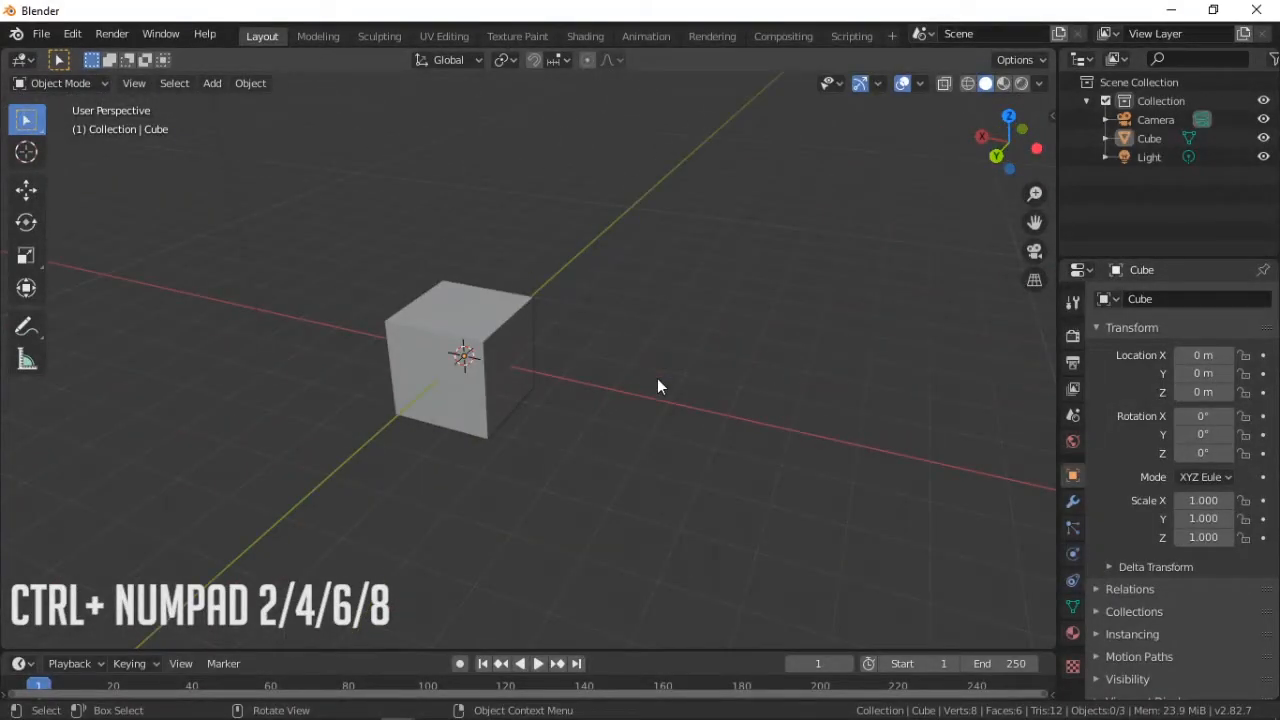
Pan the 3D view in fixed increments, horizontally in both directions and vertically up and down
{"action": "key", "text": "ctrl"}
{"action": "key", "text": "ctrl+KP_4"}
{"action": "key", "text": "ctrl+KP_4"}
{"action": "key", "text": "ctrl+KP_4"}
{"action": "key", "text": "ctrl+KP_4"}
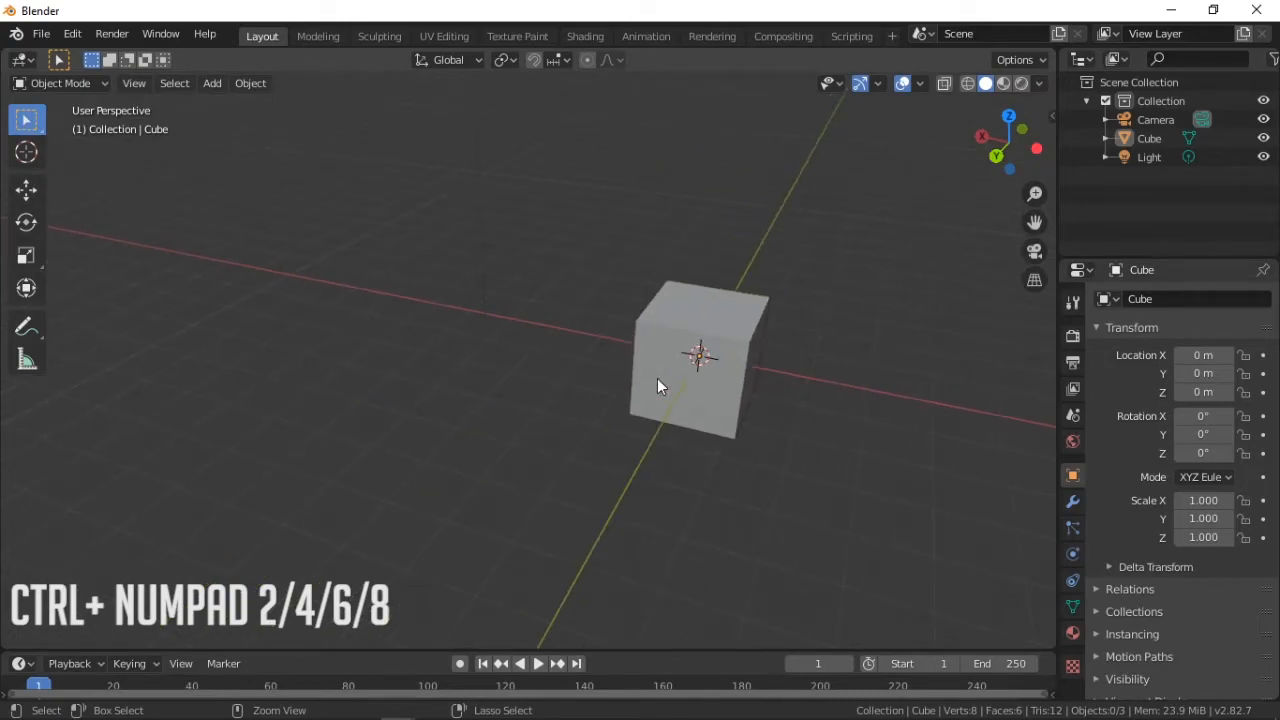
{"action": "key", "text": "ctrl+KP_6"}
{"action": "key", "text": "ctrl+KP_6"}
{"action": "key", "text": "ctrl+KP_6"}
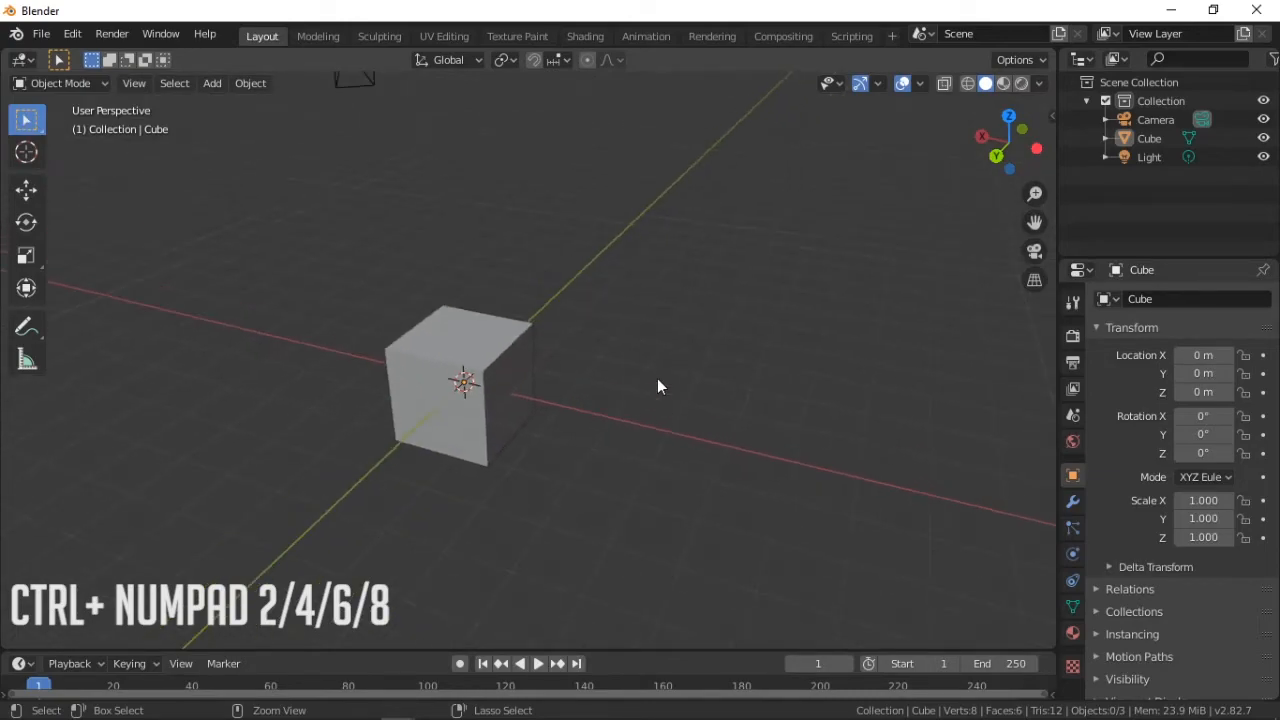
{"action": "key", "text": "ctrl+KP_8"}
{"action": "key", "text": "ctrl+KP_8"}
{"action": "key", "text": "ctrl+KP_2"}
{"action": "key", "text": "ctrl+KP_2"}
{"action": "key", "text": "ctrl+KP_2"}
{"action": "key", "text": "ctrl+KP_2"}
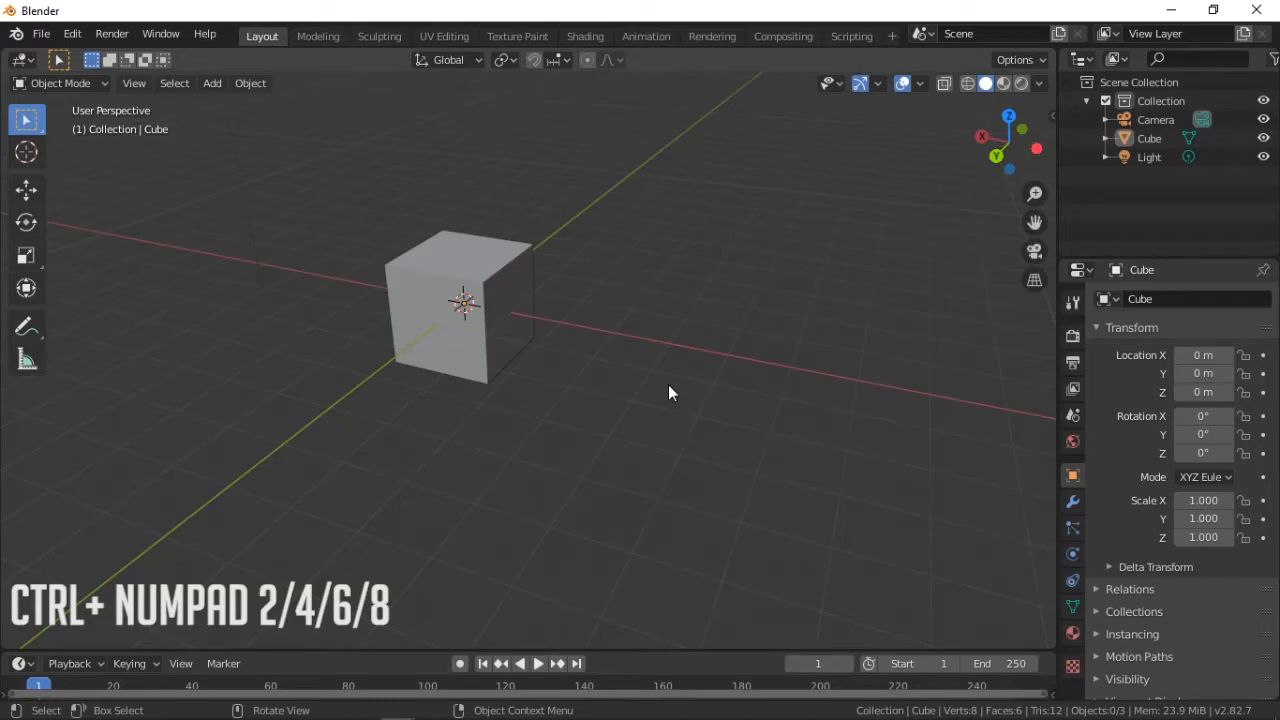
Roll the 3D view in fixed increments to both sides and return it to level
{"action": "key", "text": "shift+KP_4"}
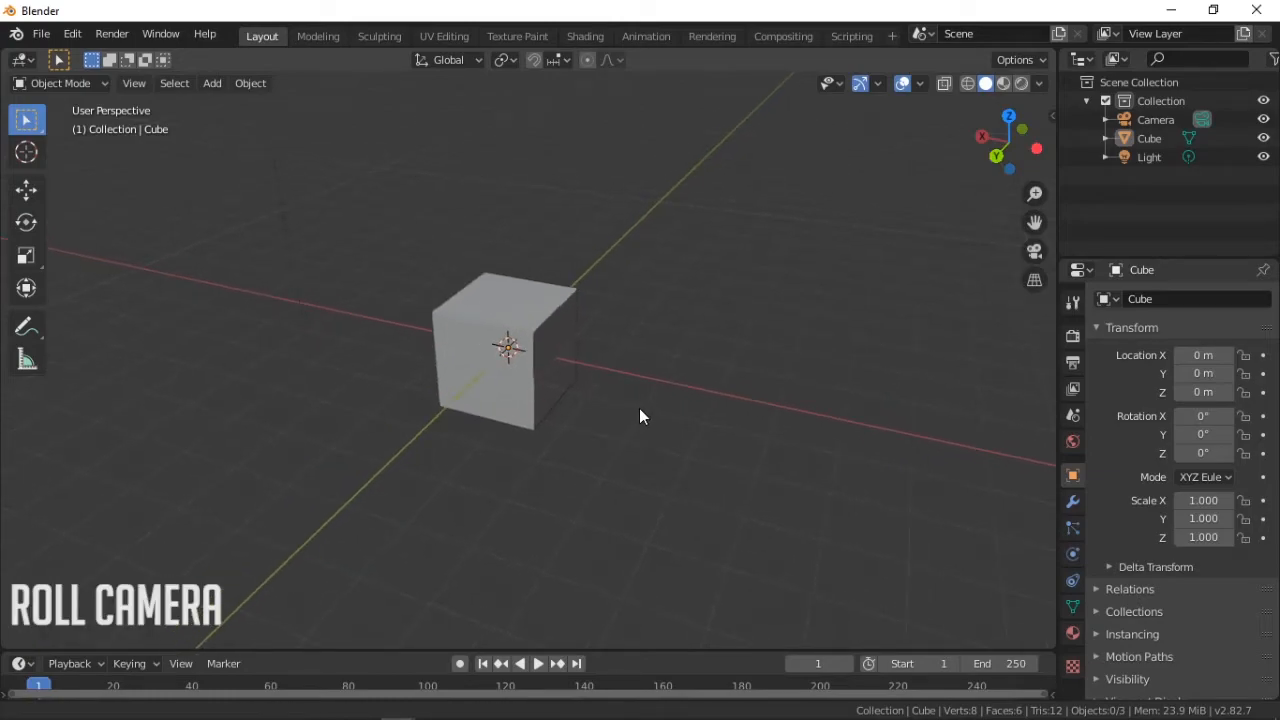
{"action": "scroll", "coordinate": [639, 408], "scroll_direction": "up", "scroll_amount": 2}
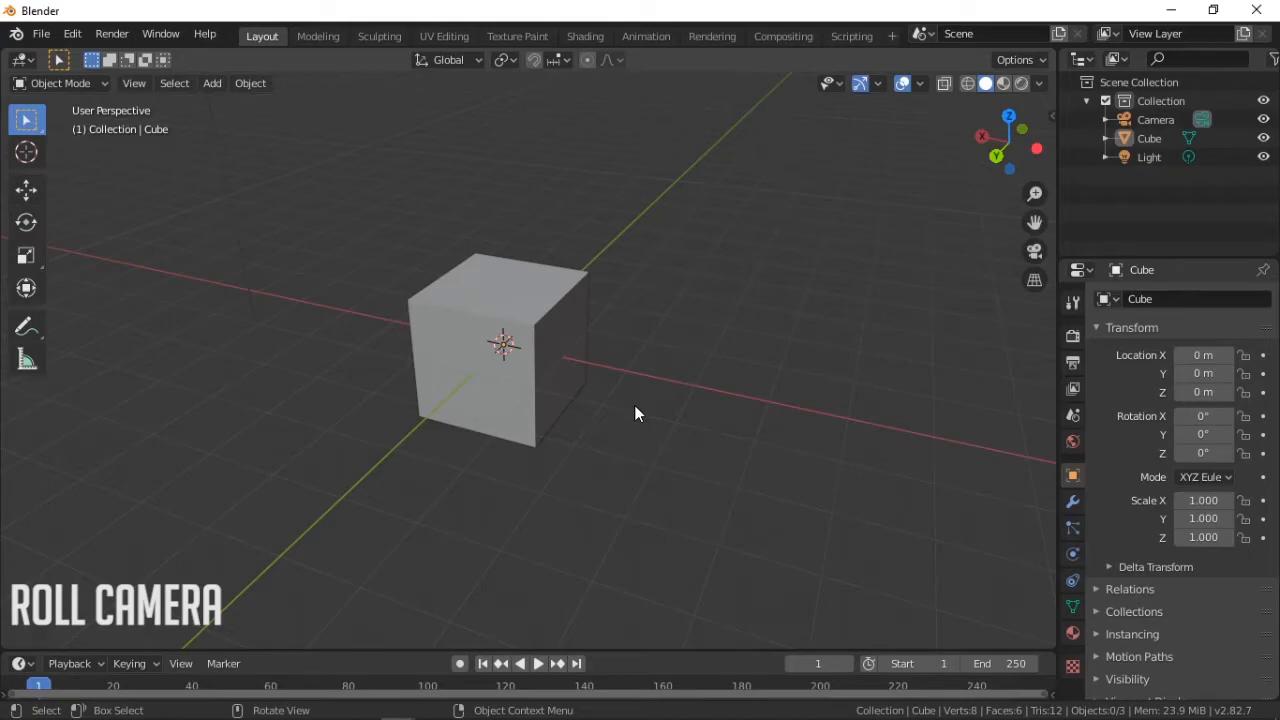
{"action": "key", "text": "shift"}
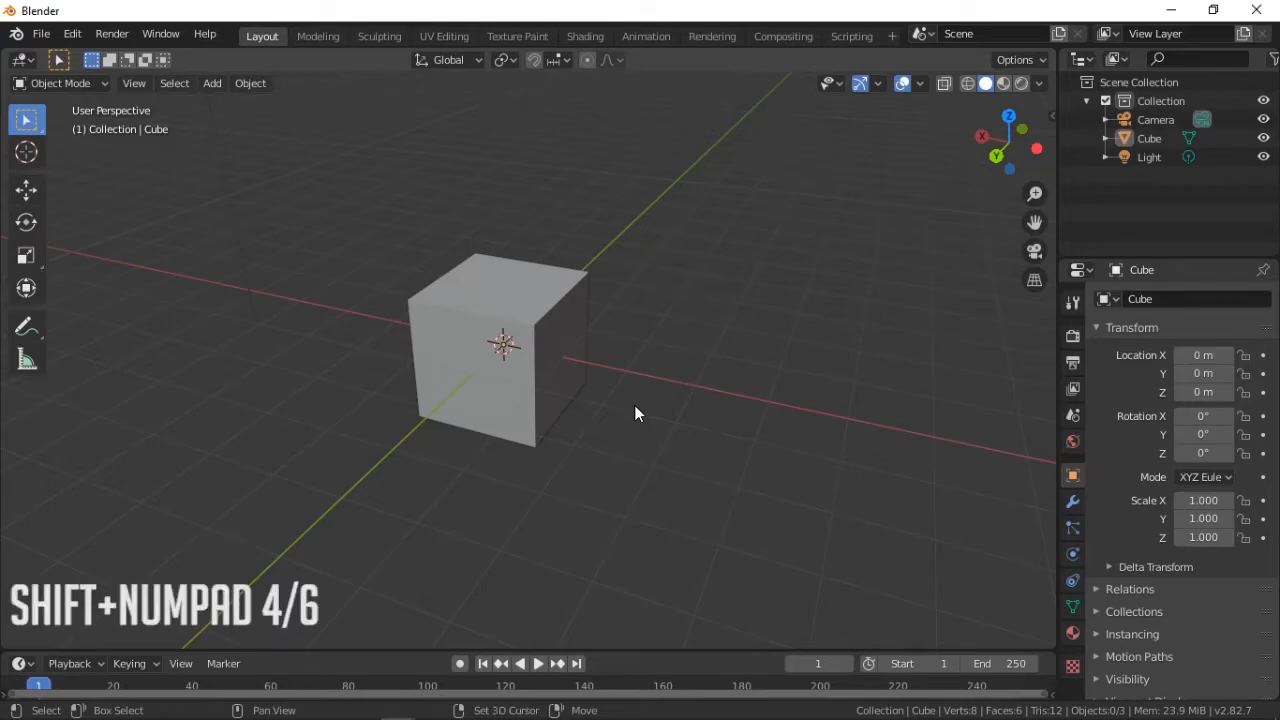
{"action": "key", "text": "shift+KP_4"}
{"action": "key", "text": "shift+KP_4"}
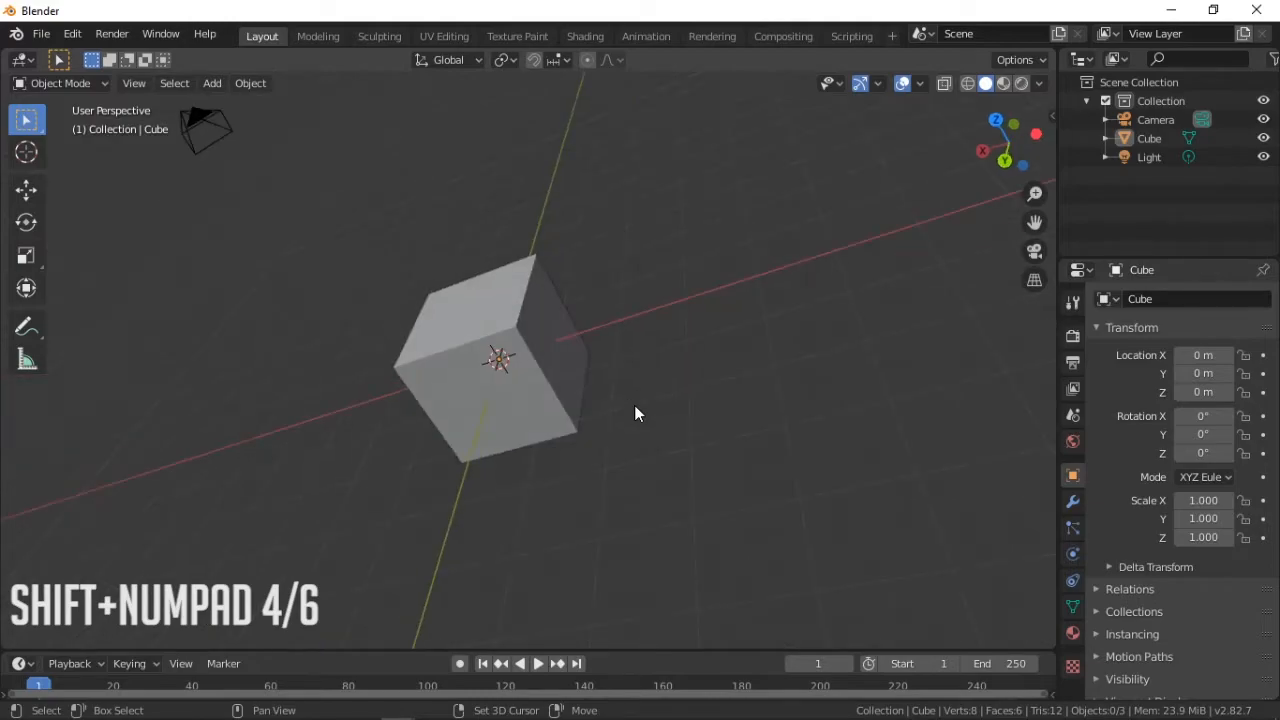
{"action": "key", "text": "shift+KP_4"}
{"action": "key", "text": "shift+KP_4"}
{"action": "key", "text": "shift+KP_4"}
{"action": "key", "text": "shift+KP_4"}
{"action": "key", "text": "shift+KP_4"}
{"action": "key", "text": "shift+KP_4"}
{"action": "key", "text": "shift+KP_4"}
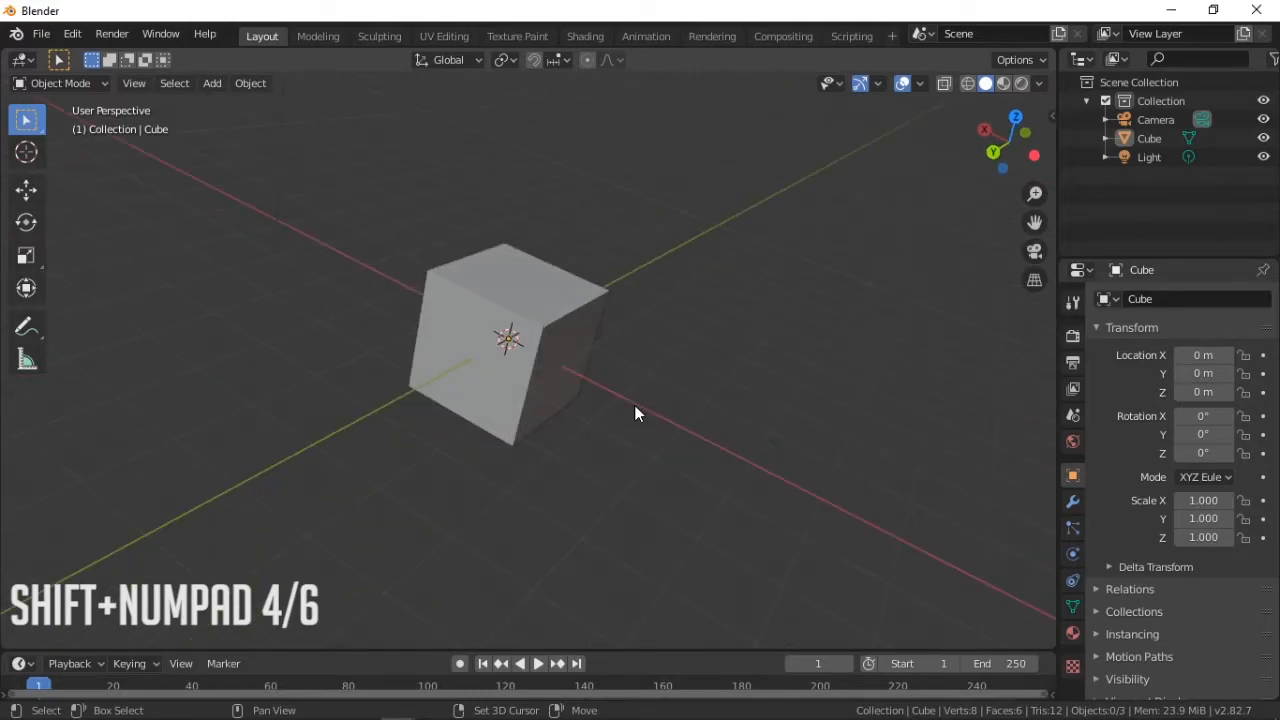
{"action": "key", "text": "shift+KP_4"}
{"action": "key", "text": "shift+KP_4"}
{"action": "key", "text": "shift+KP_4"}
{"action": "key", "text": "shift+KP_4"}
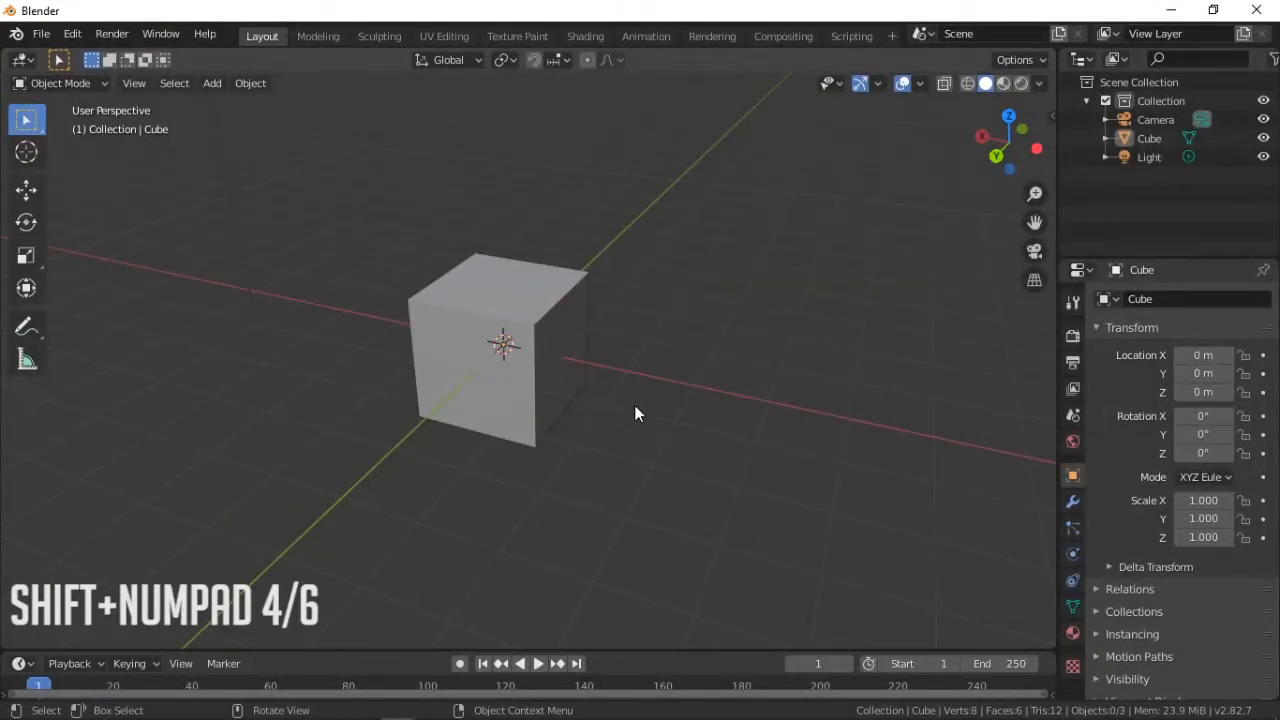
Roll the 3D view one way, reverse the roll past level, and straighten the view again
{"action": "key", "text": "shift"}
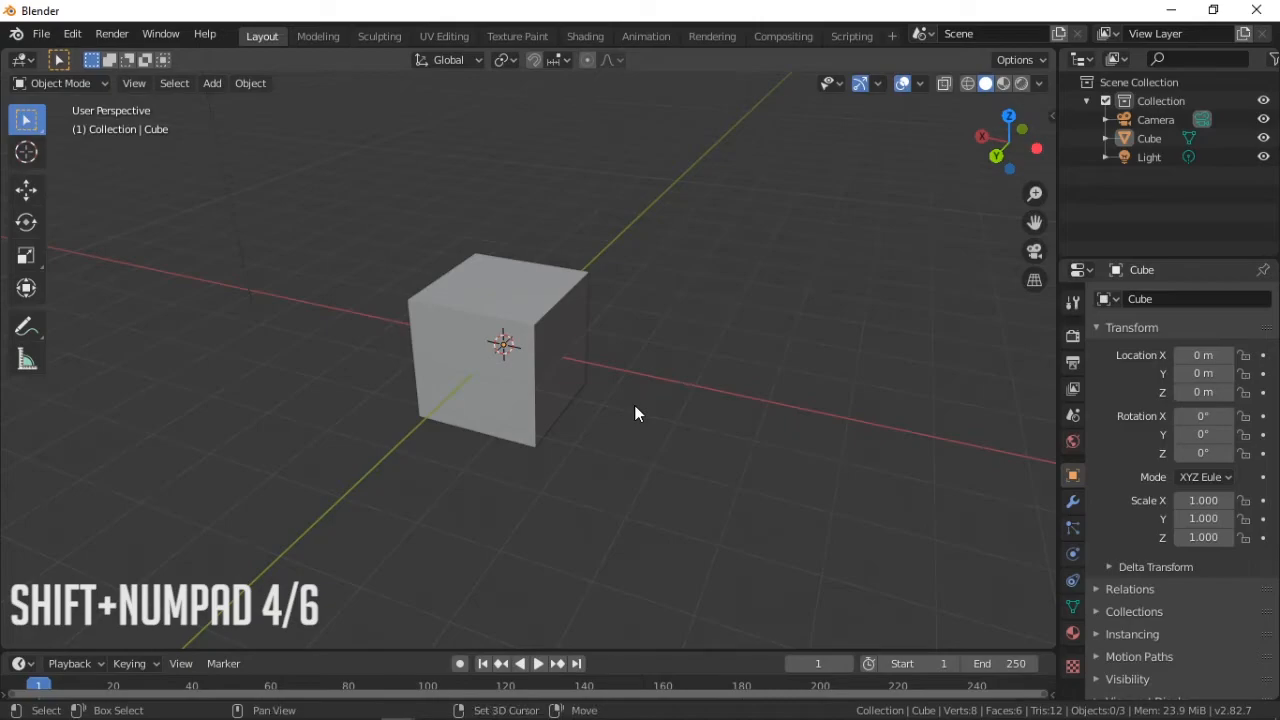
{"action": "key", "text": "shift+KP_4"}
{"action": "key", "text": "shift+KP_4"}
{"action": "key", "text": "shift+KP_4"}
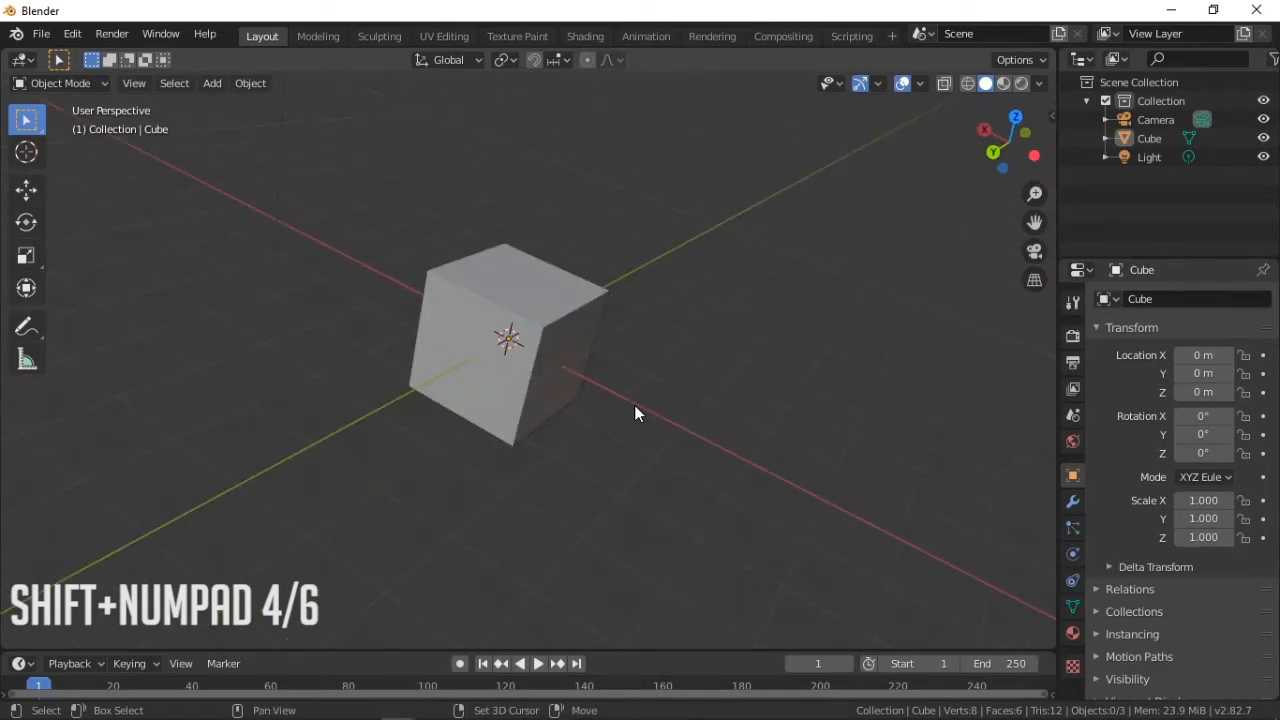
{"action": "key", "text": "shift+KP_6"}
{"action": "key", "text": "shift+KP_6"}
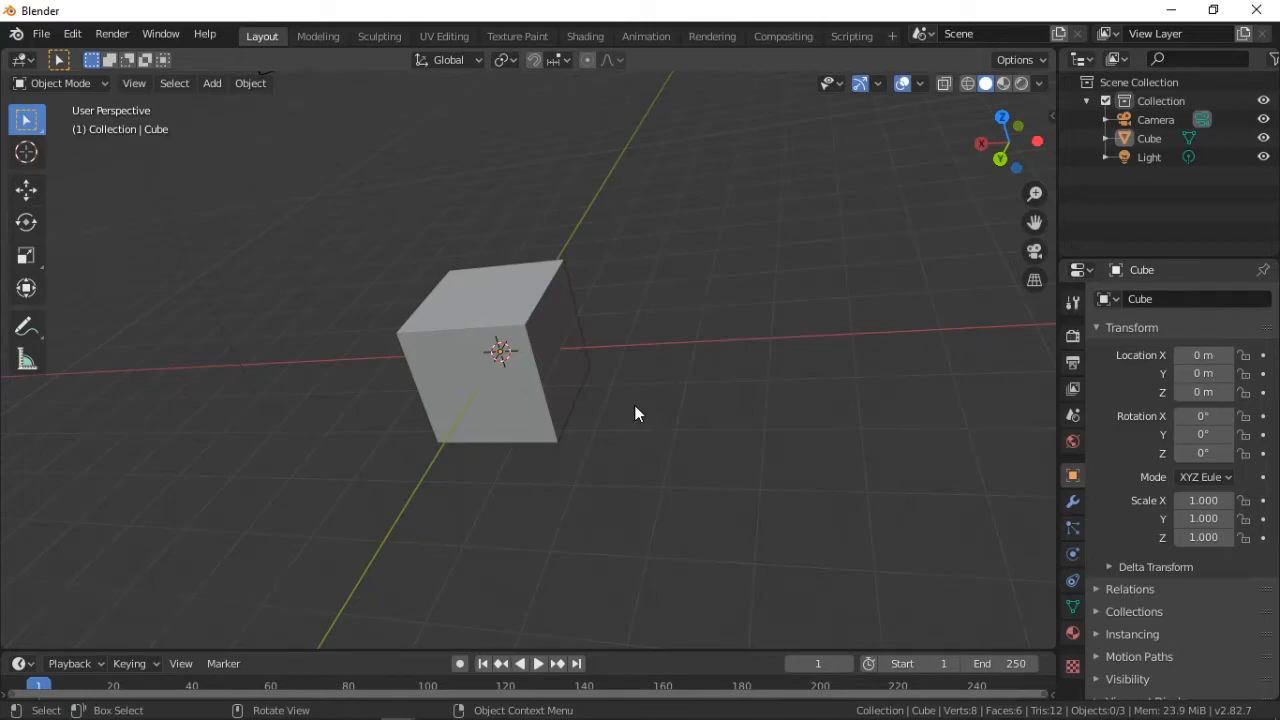
{"action": "key", "text": "shift+KP_4"}
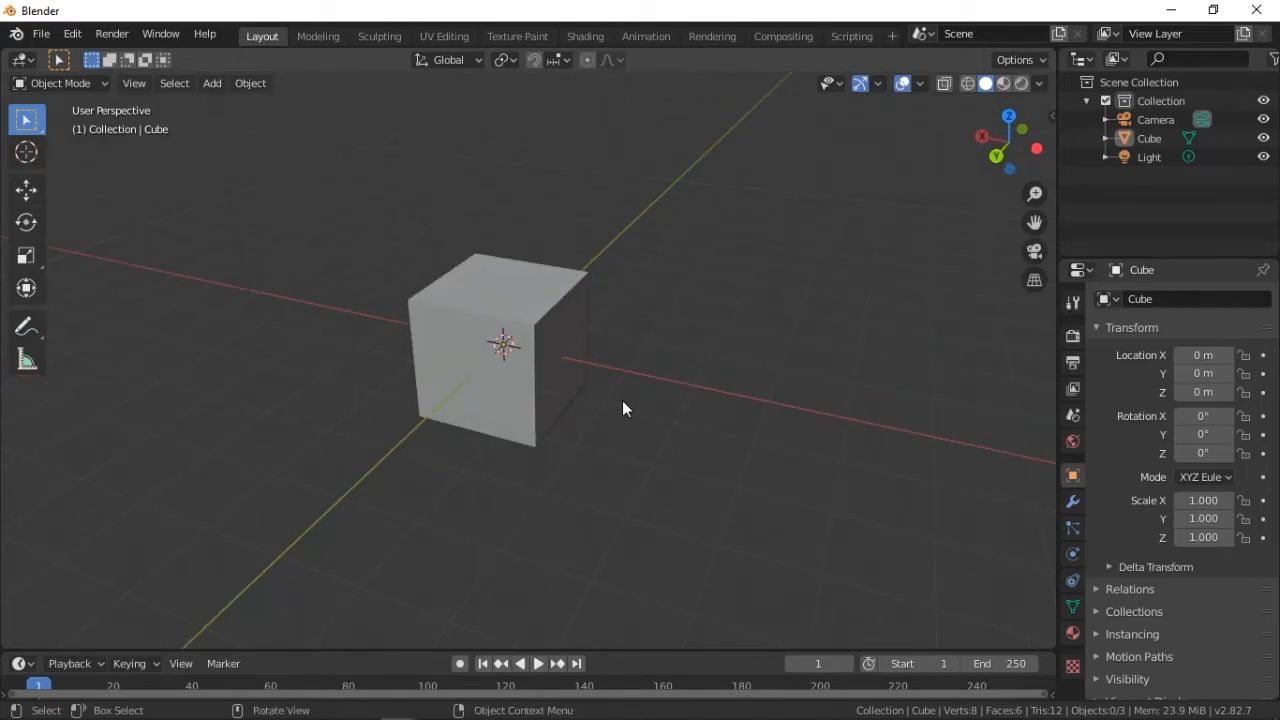
Add a cone mesh and move it beside the cube, to about X 3.96 m, Y -0.48 m, Z 0.15 m
{"action": "scroll", "coordinate": [618, 407], "scroll_direction": "down", "scroll_amount": 1}
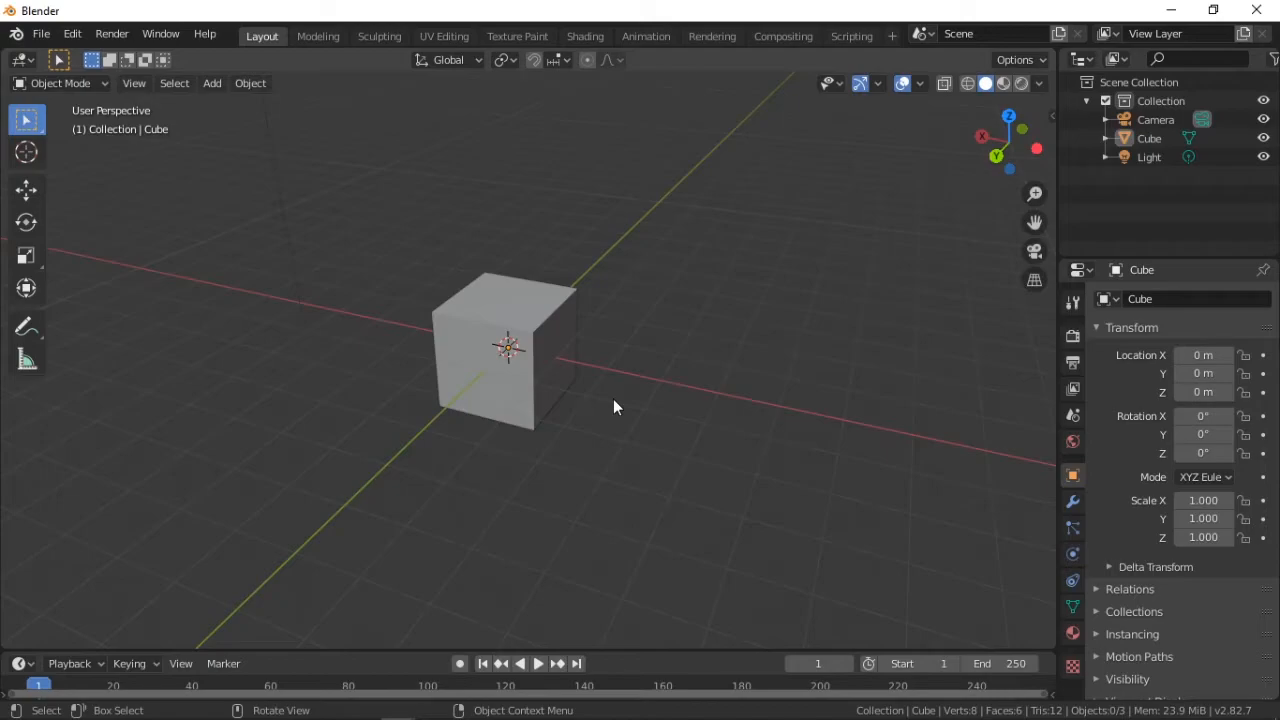
{"action": "middle_click_drag", "start_coordinate": [598, 390], "coordinate": [667, 431]}
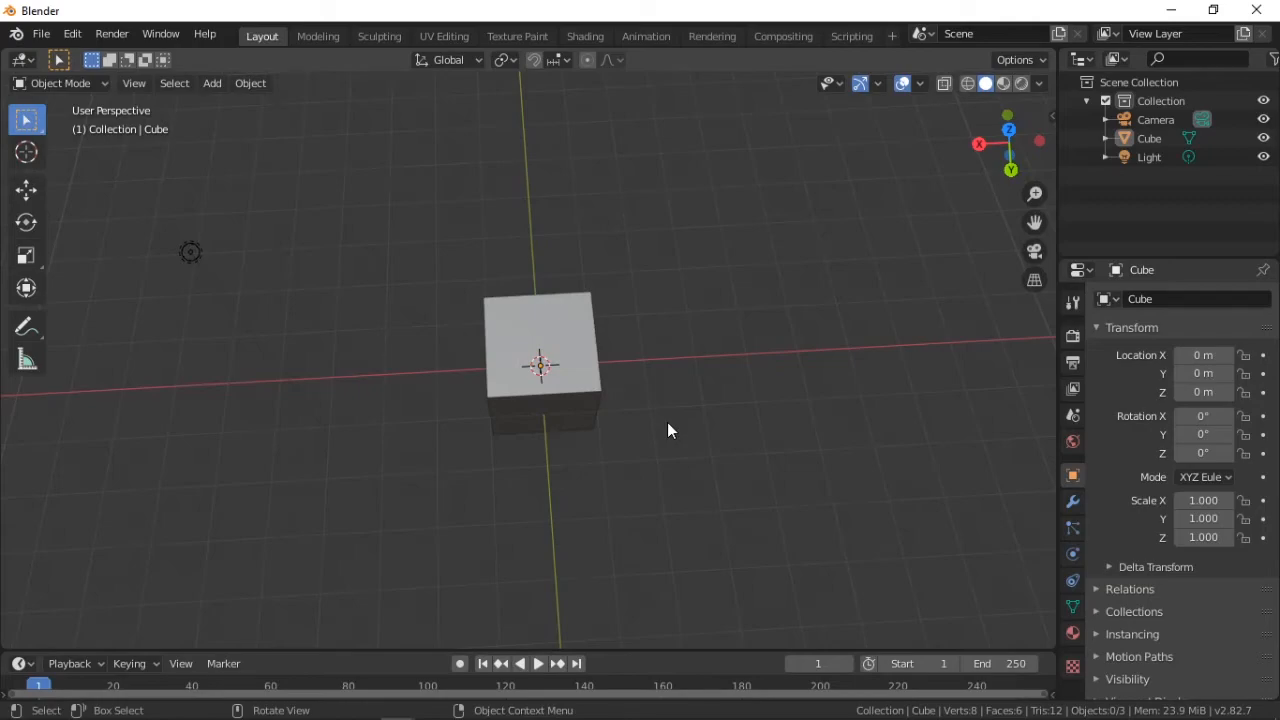
{"action": "key", "text": "shift+a"}
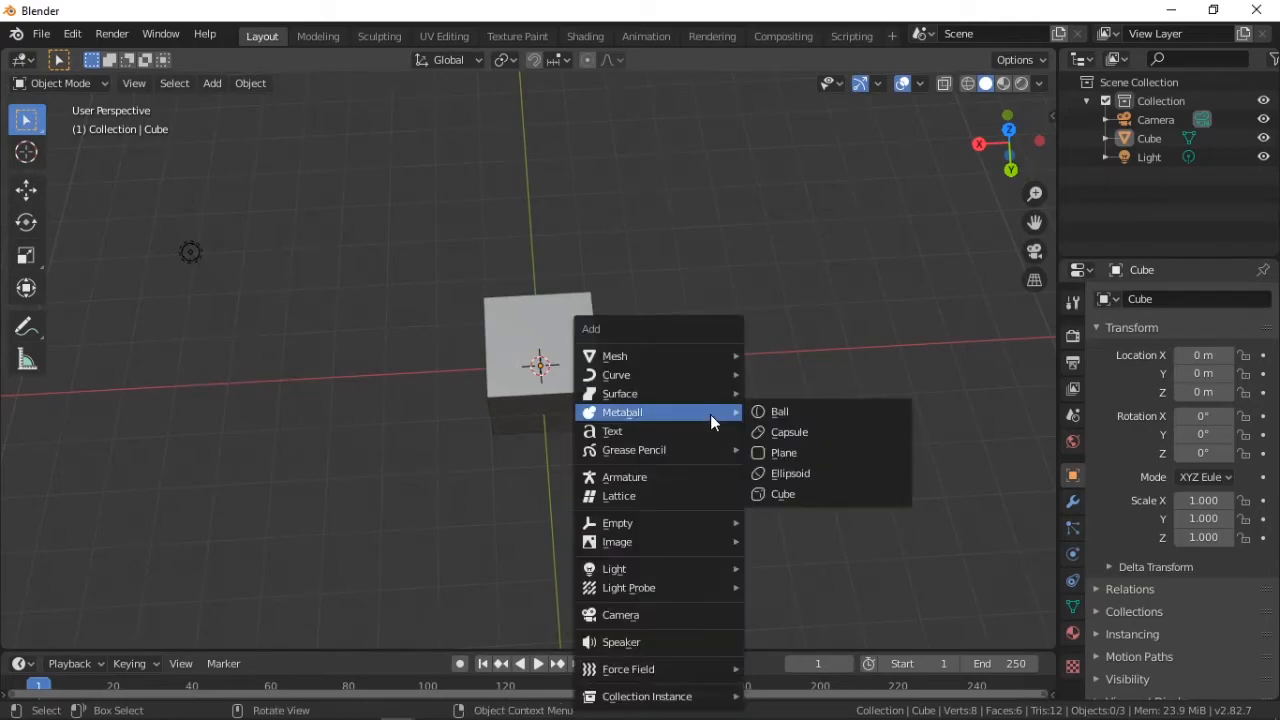
{"action": "mouse_move", "coordinate": [694, 361]}
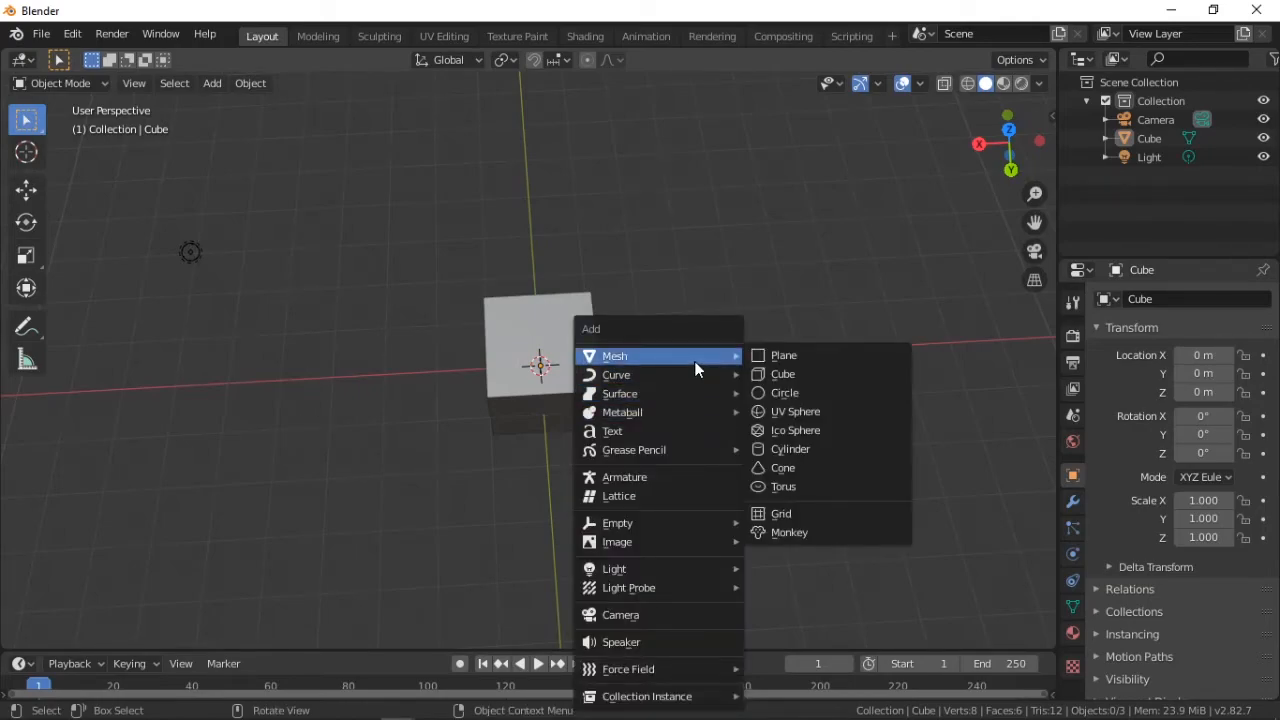
{"action": "left_click", "coordinate": [773, 469]}
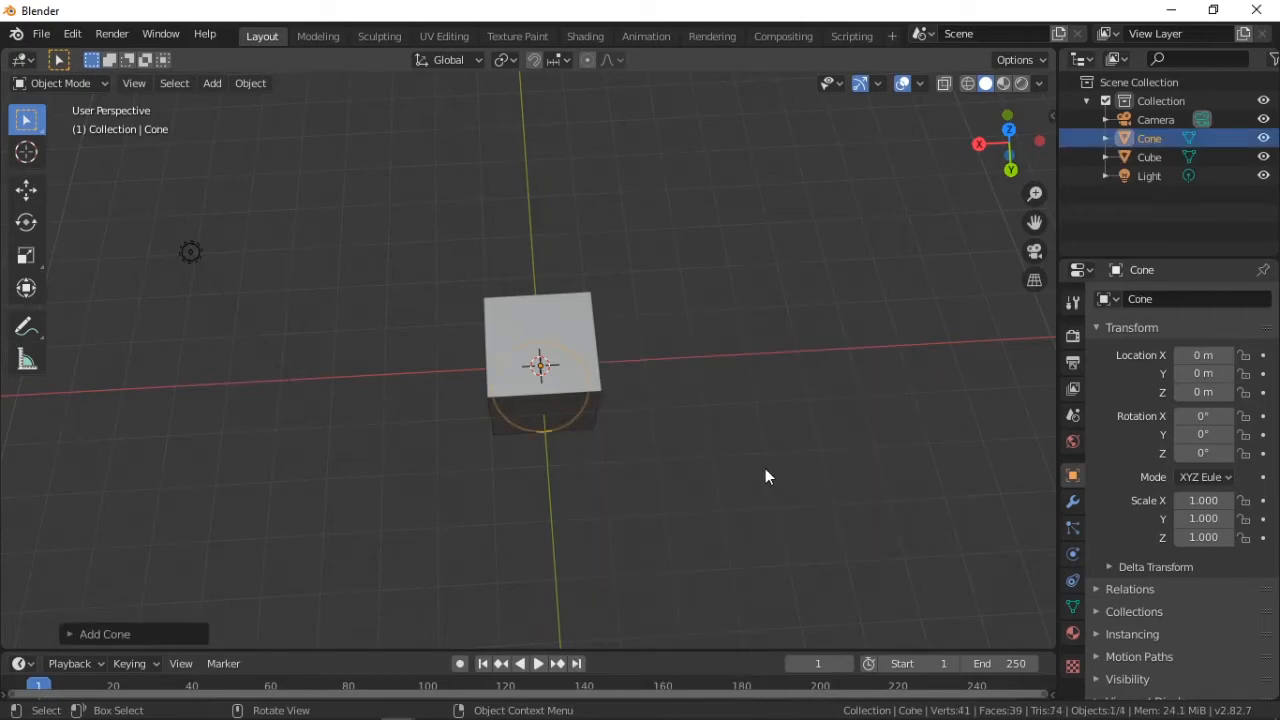
{"action": "key", "text": "g"}
{"action": "left_click", "coordinate": [554, 451]}
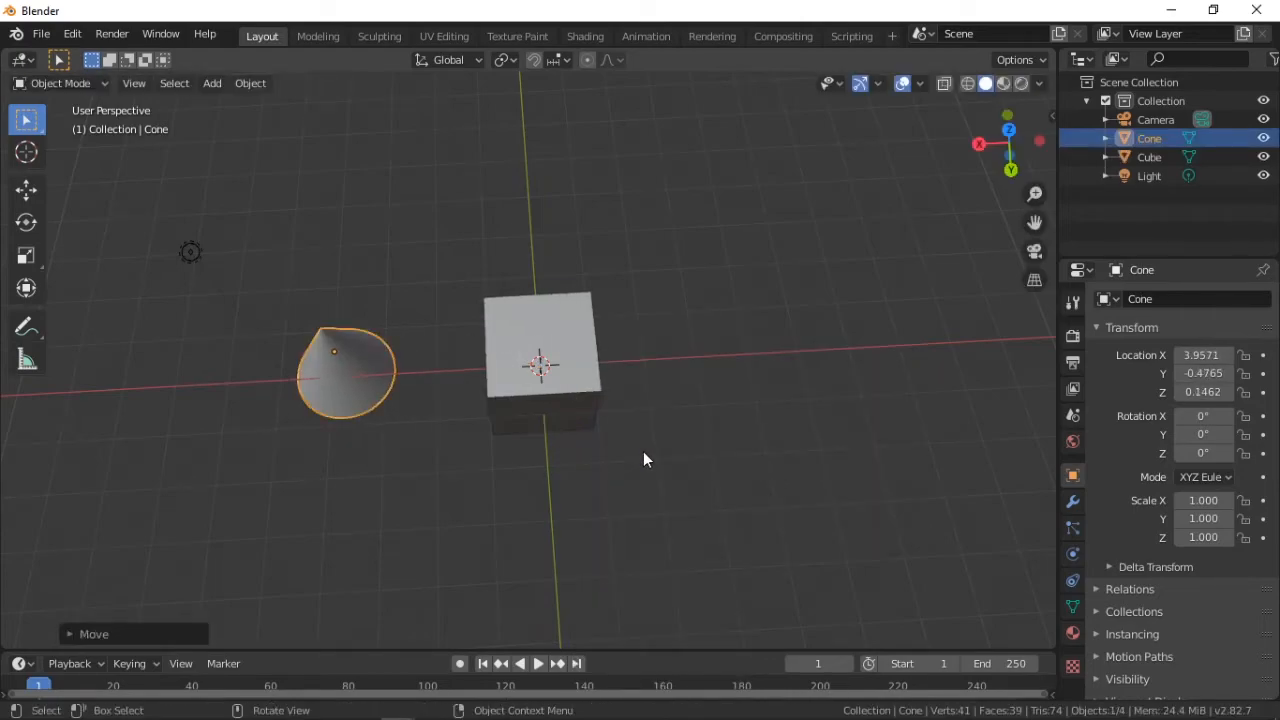
View the cube and cone in front and top orthographic views, and orbit back to a perspective view
{"action": "middle_click_drag", "start_coordinate": [672, 442], "coordinate": [664, 373]}
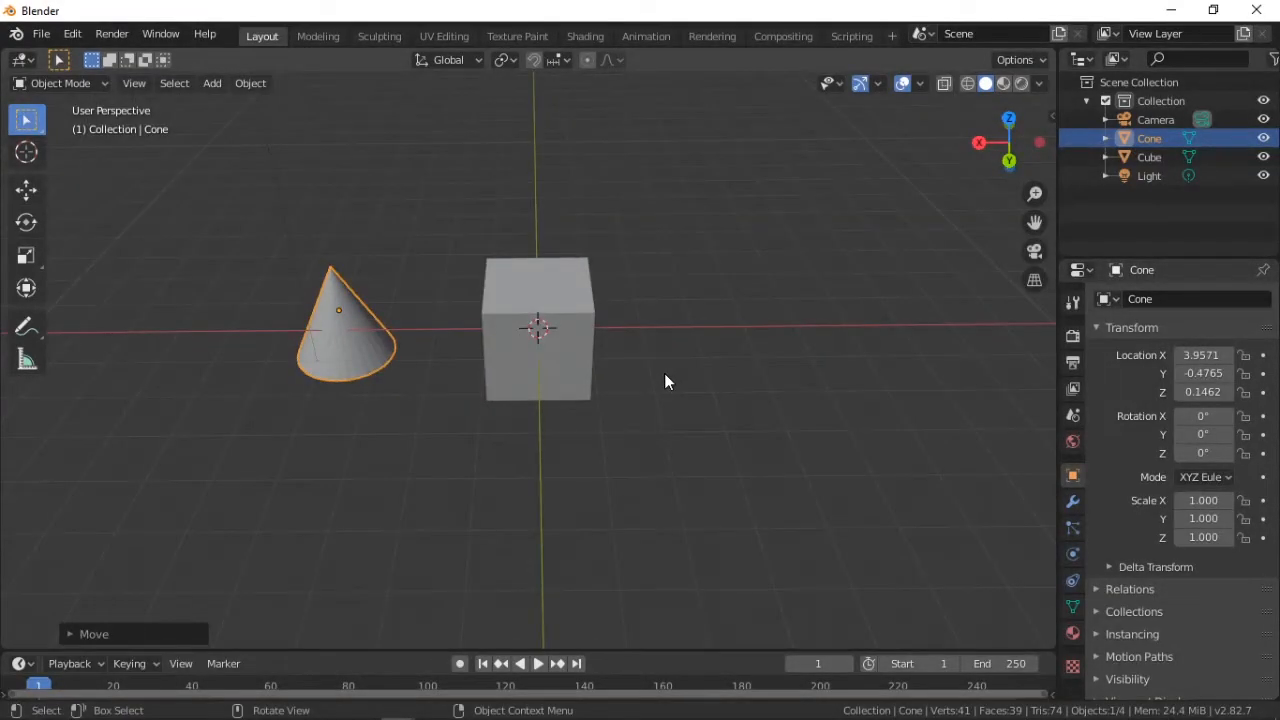
{"action": "key", "text": "KP_1"}
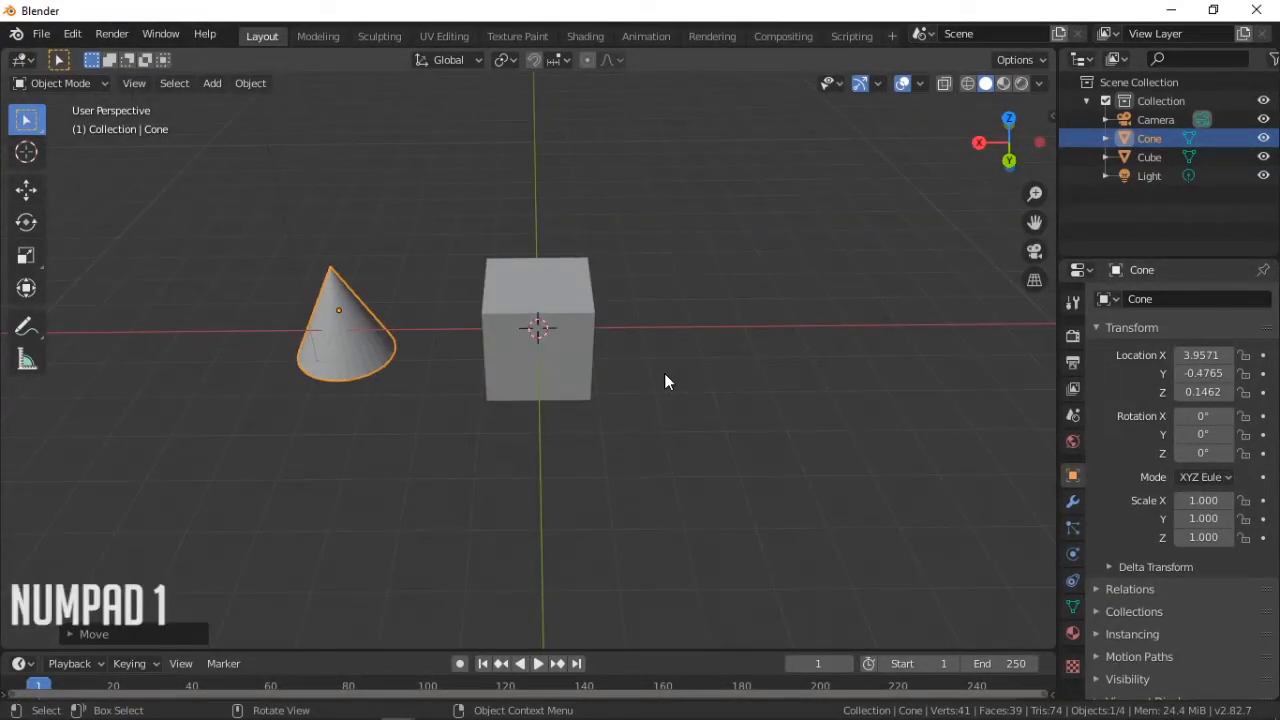
{"action": "key", "text": "KP_1"}
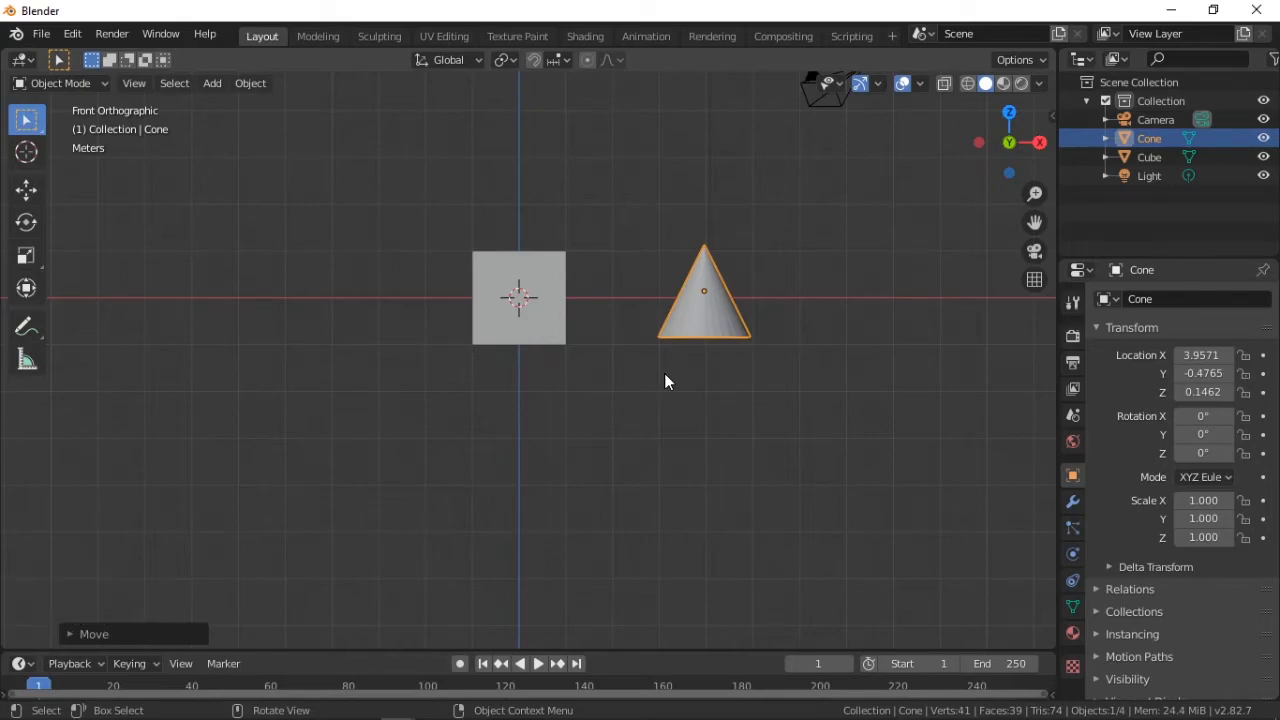
{"action": "key", "text": "KP_7"}
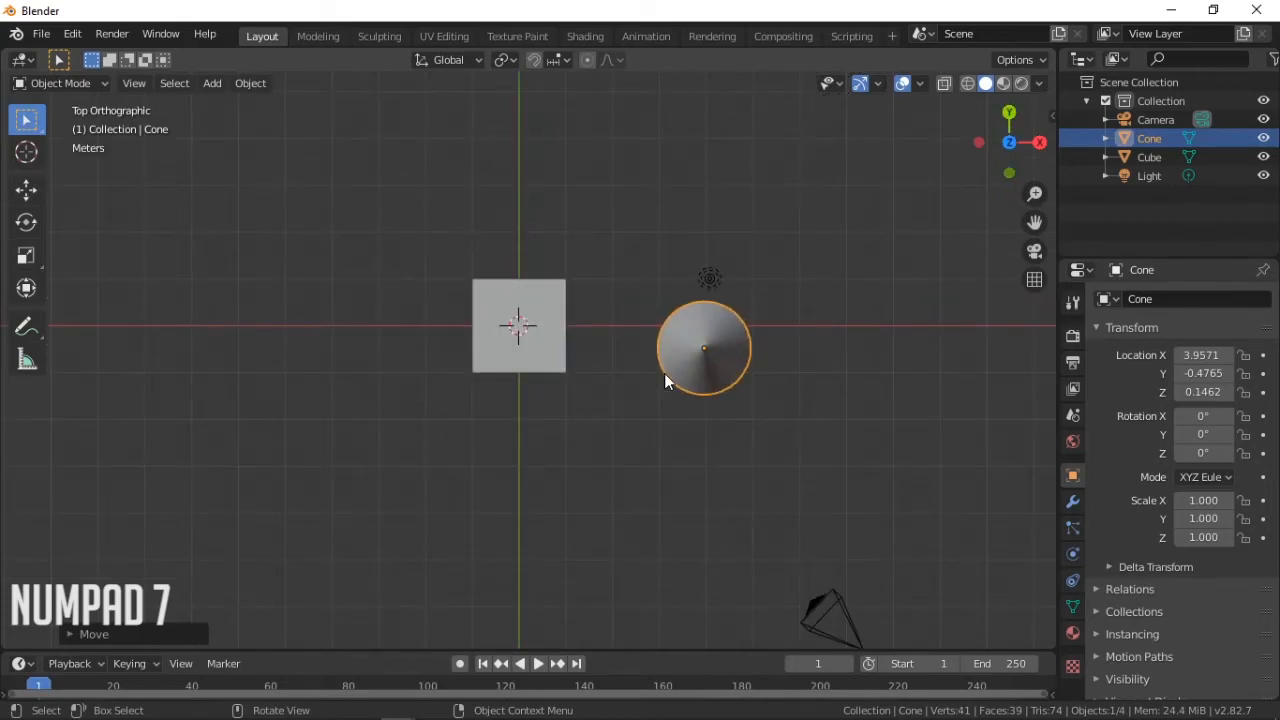
{"action": "middle_click_drag", "start_coordinate": [666, 391], "coordinate": [591, 300]}
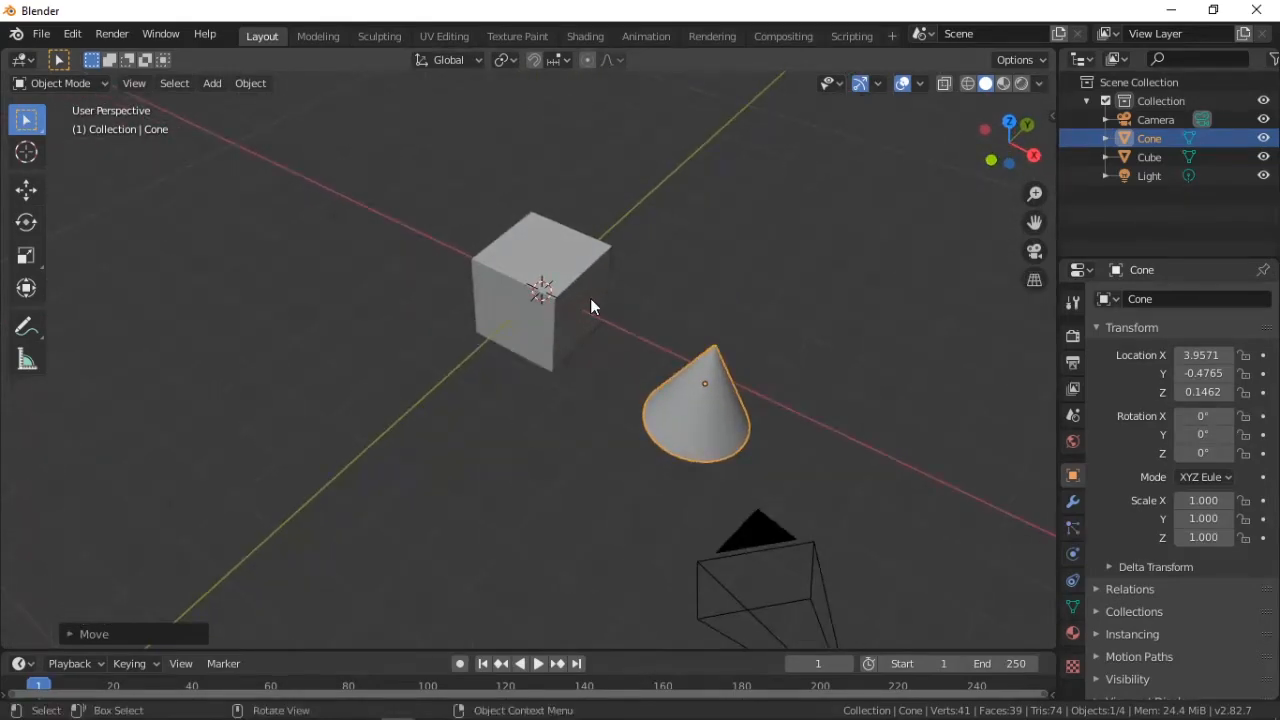
Switch the 3D view between perspective and orthographic projection, ending in orthographic
{"action": "key", "text": "KP_5"}
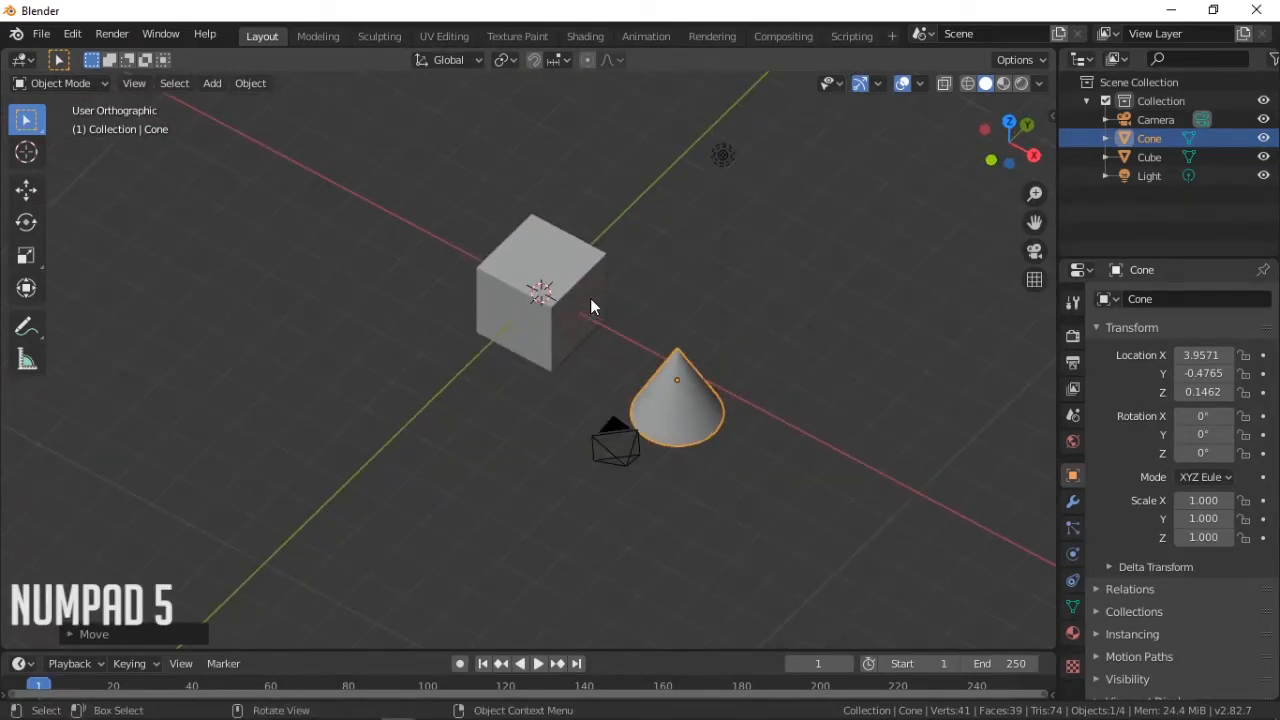
{"action": "key", "text": "KP_5"}
{"action": "key", "text": "KP_5"}
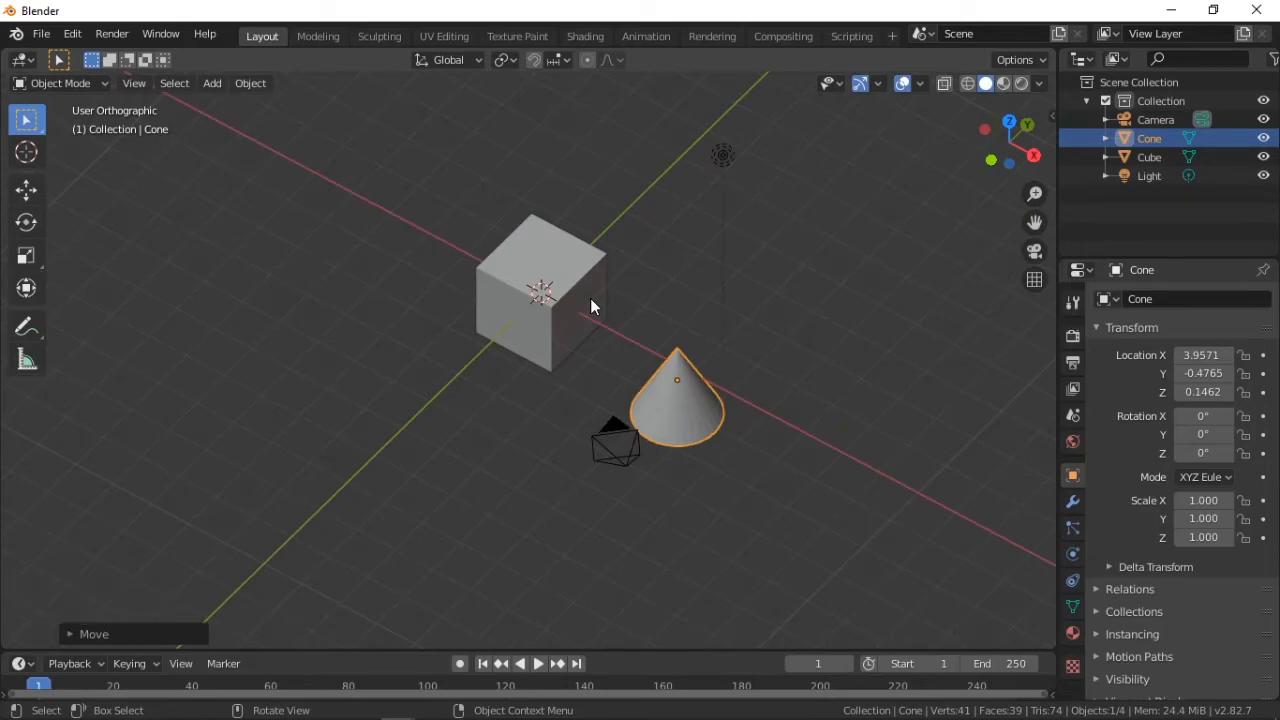
Alternate between the right and front orthographic views of the cube and cone, ending in the front view
{"action": "key", "text": "KP_3"}
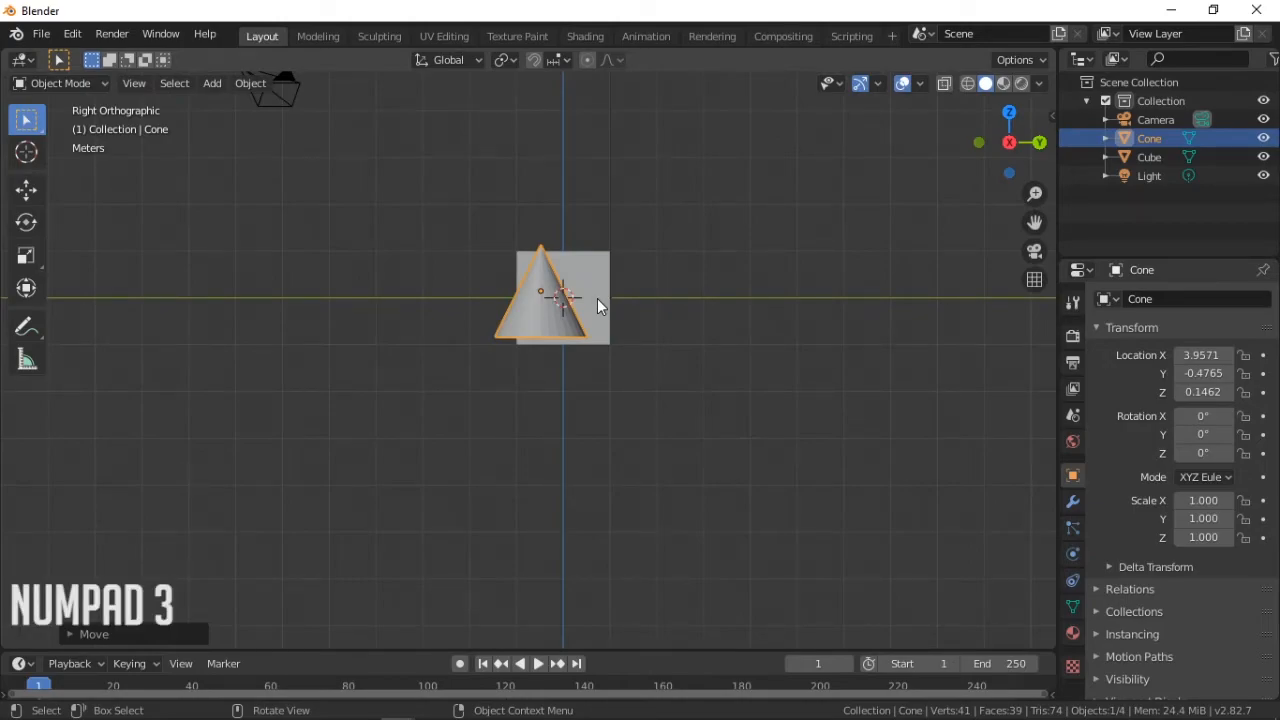
{"action": "key", "text": "KP_1"}
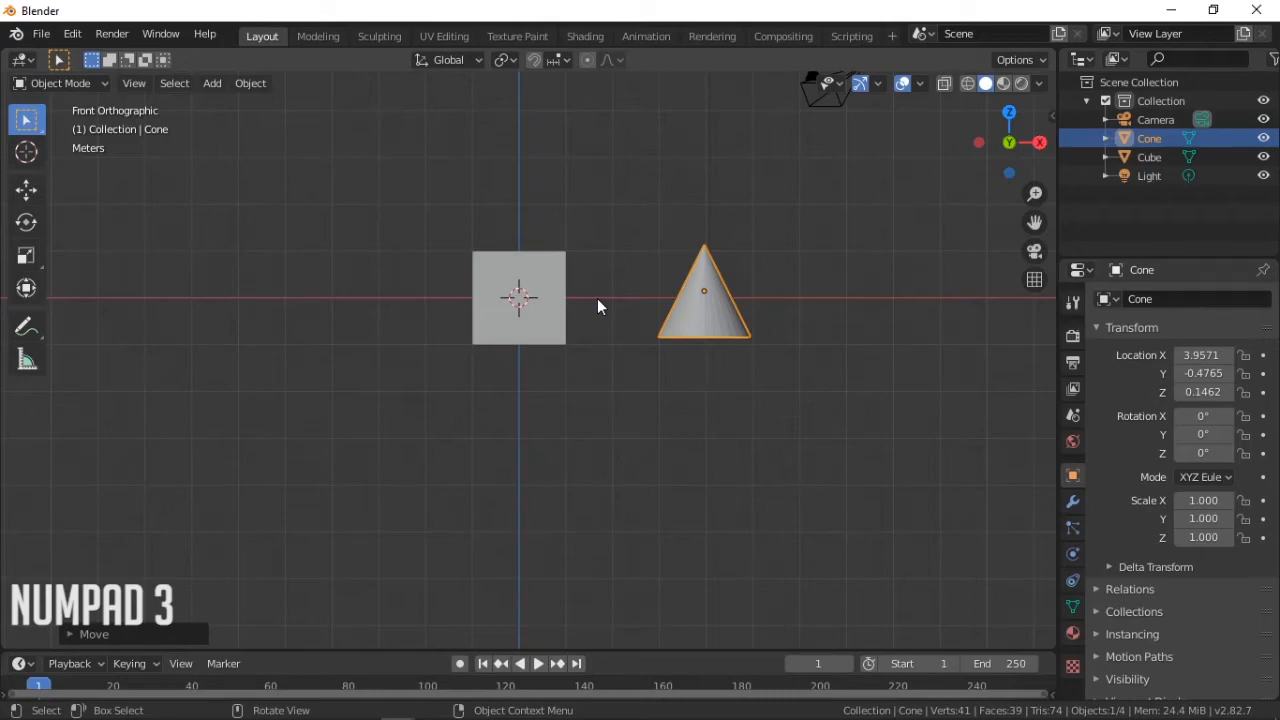
{"action": "key", "text": "KP_3"}
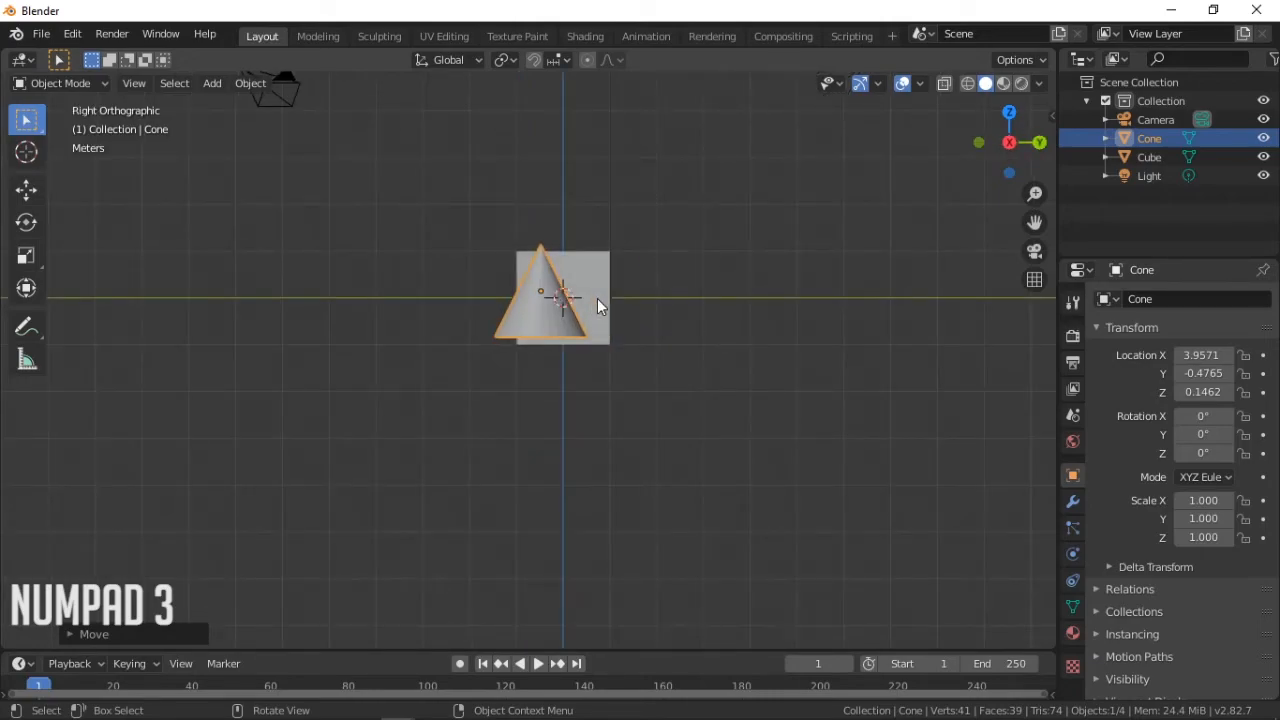
{"action": "key", "text": "KP_1"}
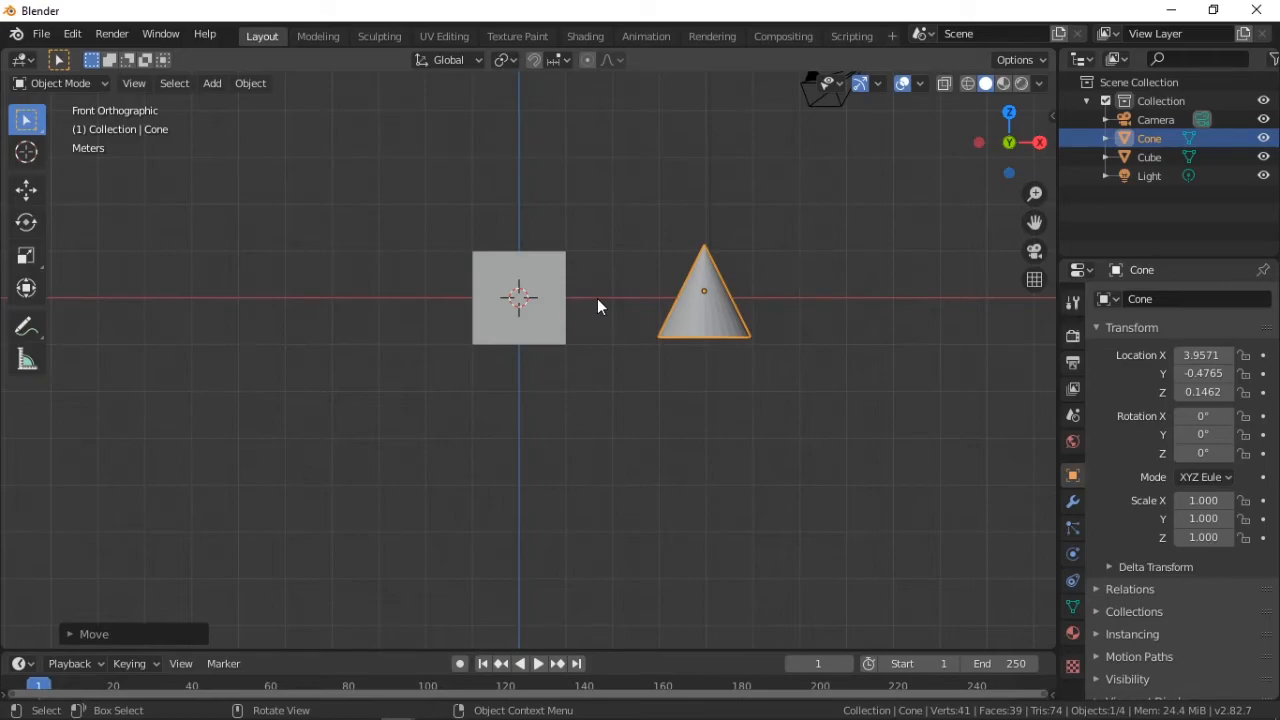
Orbit the view horizontally in fixed increments from the front until the cube and cone are seen from behind
{"action": "key", "text": "KP_4"}
{"action": "key", "text": "KP_4"}
{"action": "key", "text": "KP_4"}
{"action": "key", "text": "KP_4"}
{"action": "key", "text": "KP_4"}
{"action": "key", "text": "KP_4"}
{"action": "key", "text": "KP_4"}
{"action": "key", "text": "KP_4"}
{"action": "key", "text": "KP_4"}
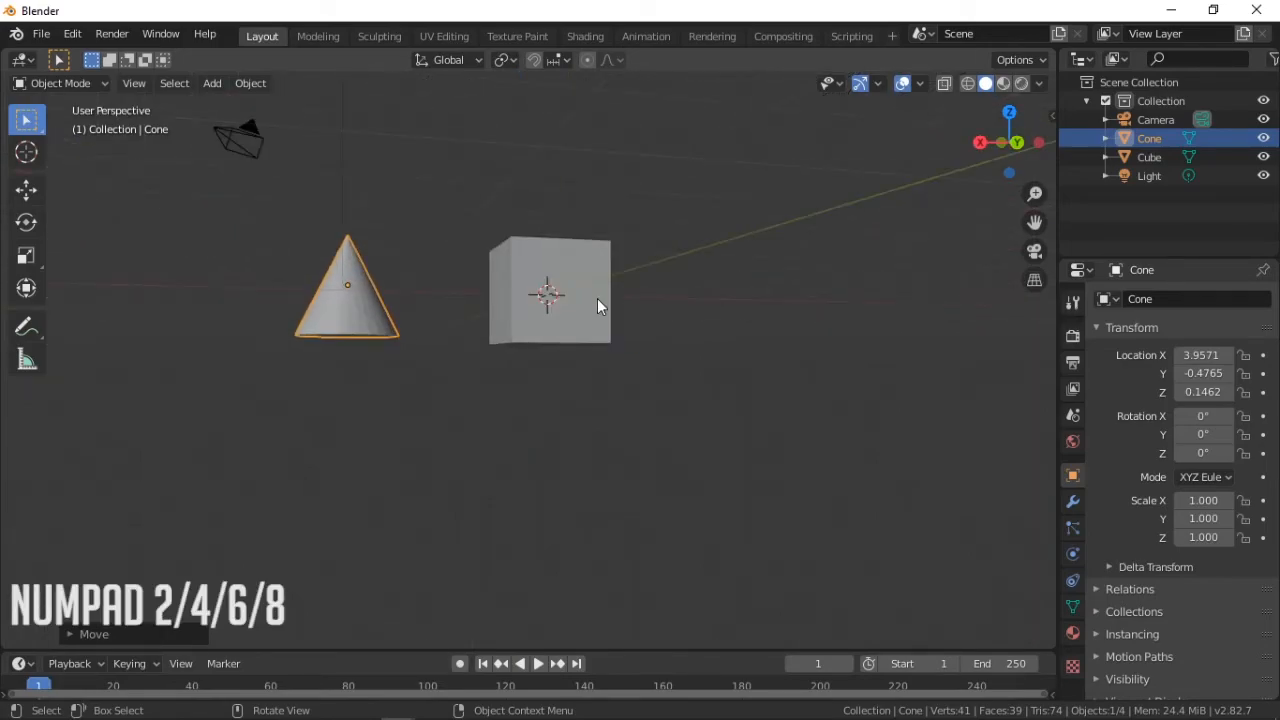
{"action": "key", "text": "KP_4"}
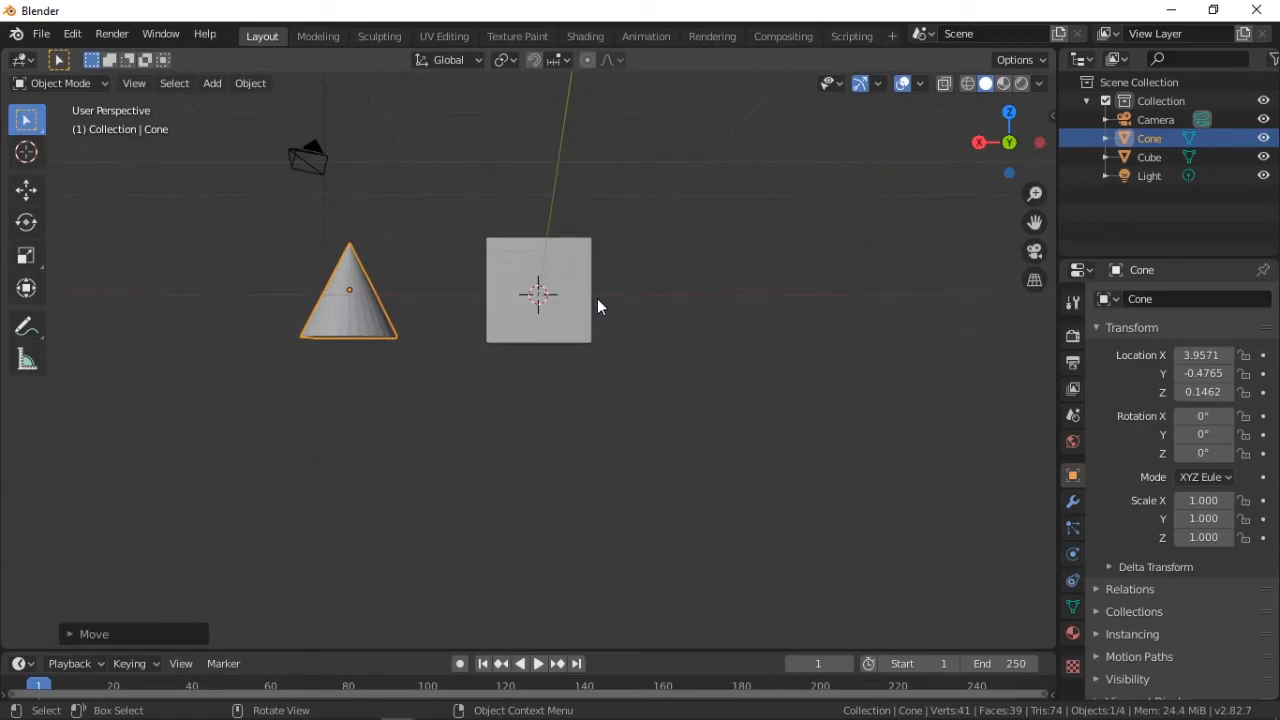
Pan the 3D view sideways in fixed increments, and roll it in increments back to level
{"action": "key", "text": "ctrl+KP_4"}
{"action": "key", "text": "ctrl+KP_4"}
{"action": "key", "text": "ctrl+KP_4"}
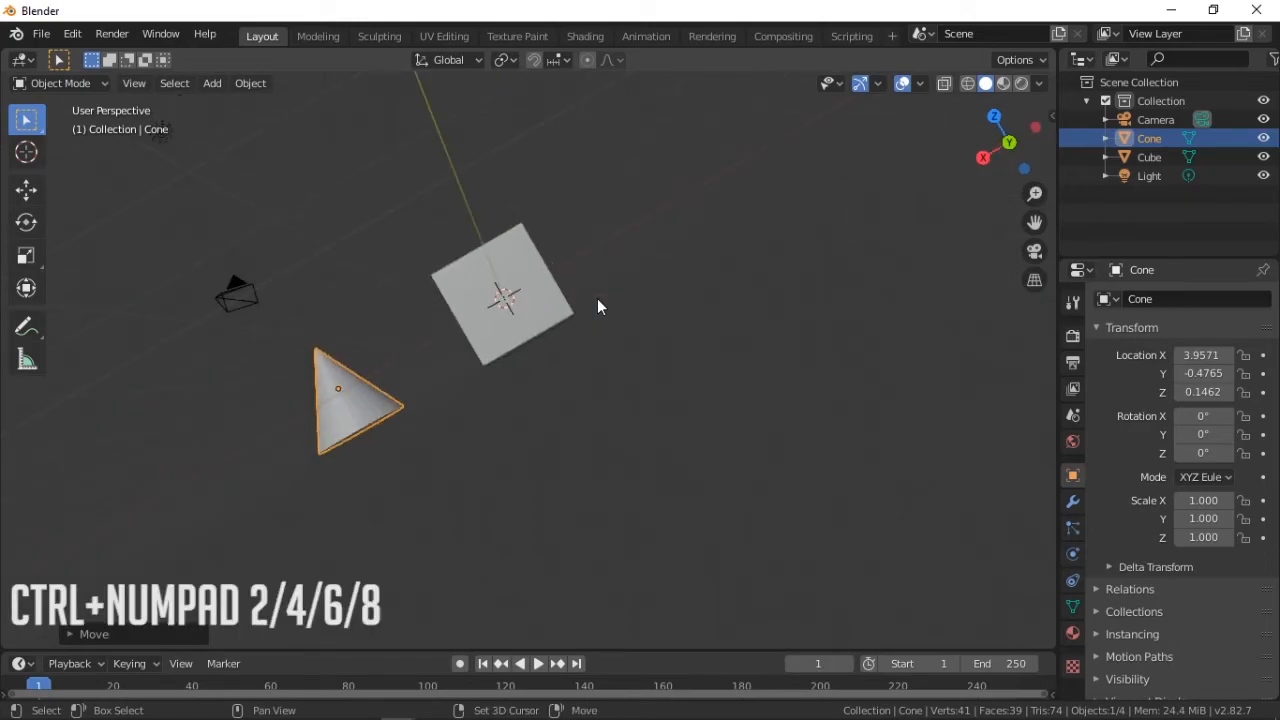
{"action": "key", "text": "shift+KP_6"}
{"action": "key", "text": "shift+KP_6"}
{"action": "key", "text": "ctrl+KP_4"}
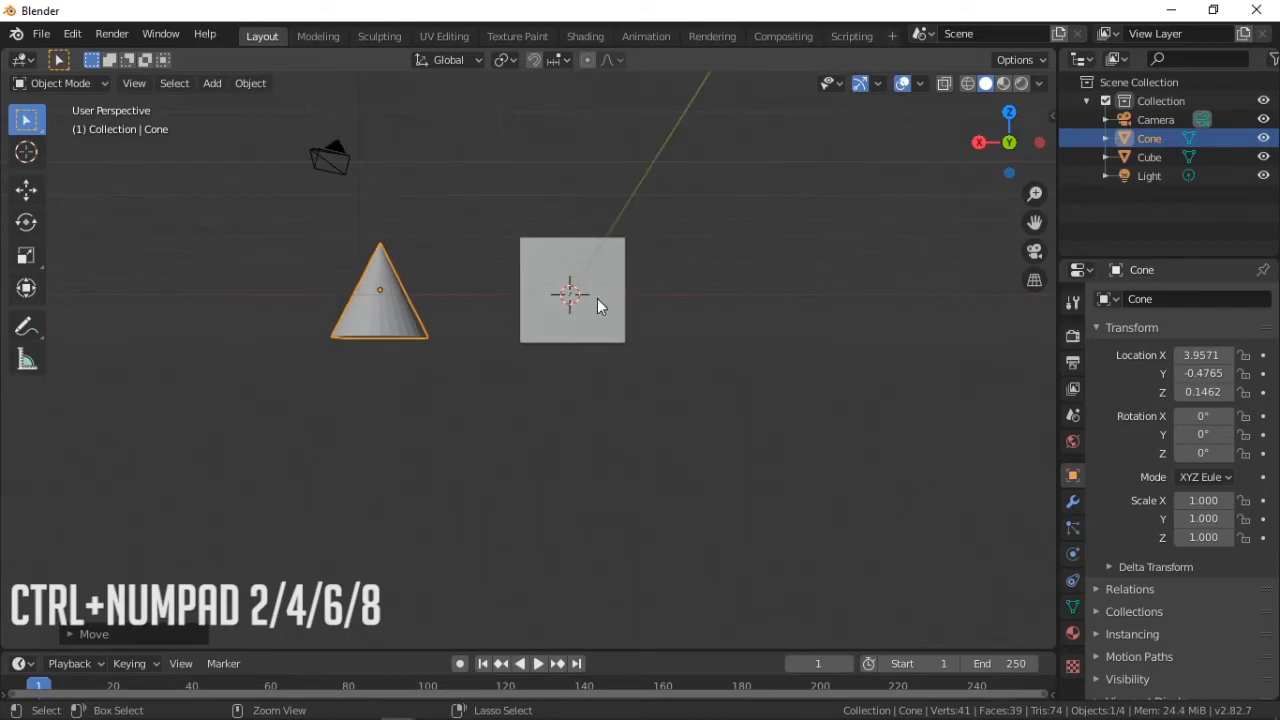
Pan the level view of the cube and cone to one side and back in fixed increments
{"action": "key", "text": "ctrl+KP_4"}
{"action": "key", "text": "ctrl+KP_4"}
{"action": "key", "text": "ctrl+KP_4"}
{"action": "key", "text": "ctrl+KP_6"}
{"action": "key", "text": "ctrl+KP_6"}
{"action": "key", "text": "ctrl+KP_6"}
{"action": "key", "text": "ctrl+KP_6"}
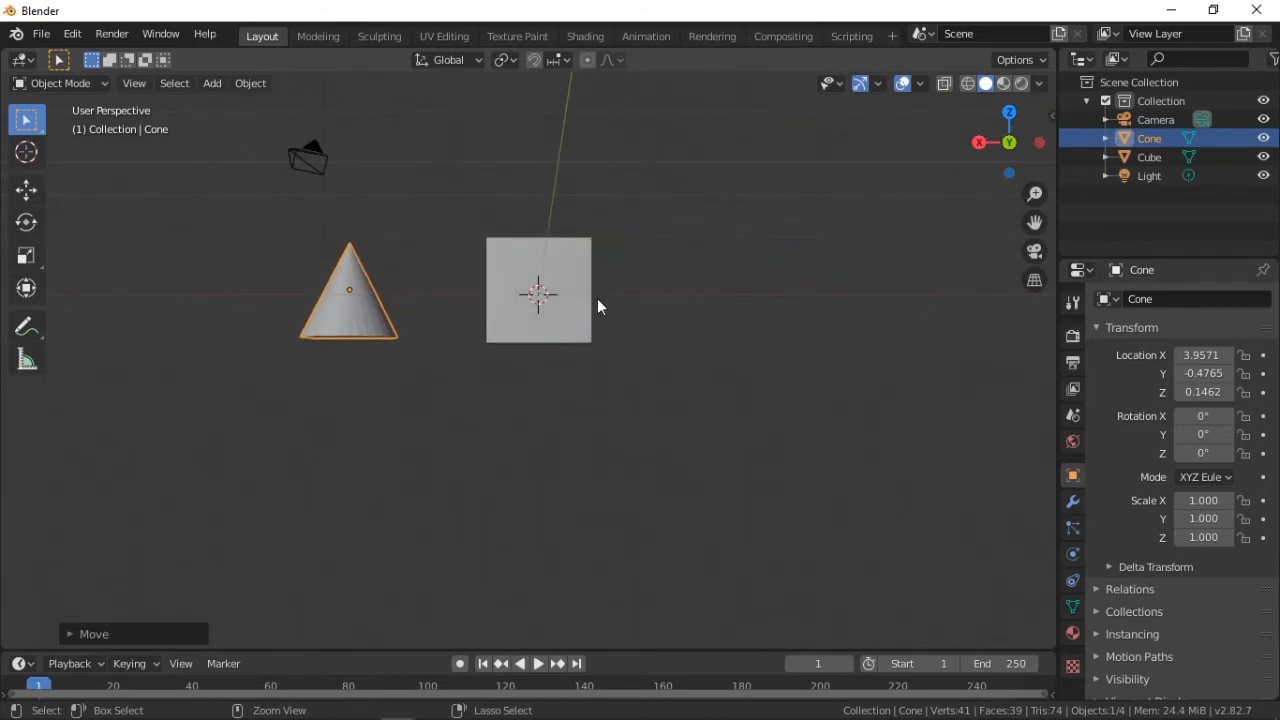
{"action": "key", "text": "ctrl+KP_4"}
Roll the rear view of the cube and cone in fixed increments both ways and return it to level
{"action": "key", "text": "shift+KP_6"}
{"action": "key", "text": "shift+KP_6"}
{"action": "key", "text": "shift+KP_6"}
{"action": "key", "text": "shift+KP_4"}
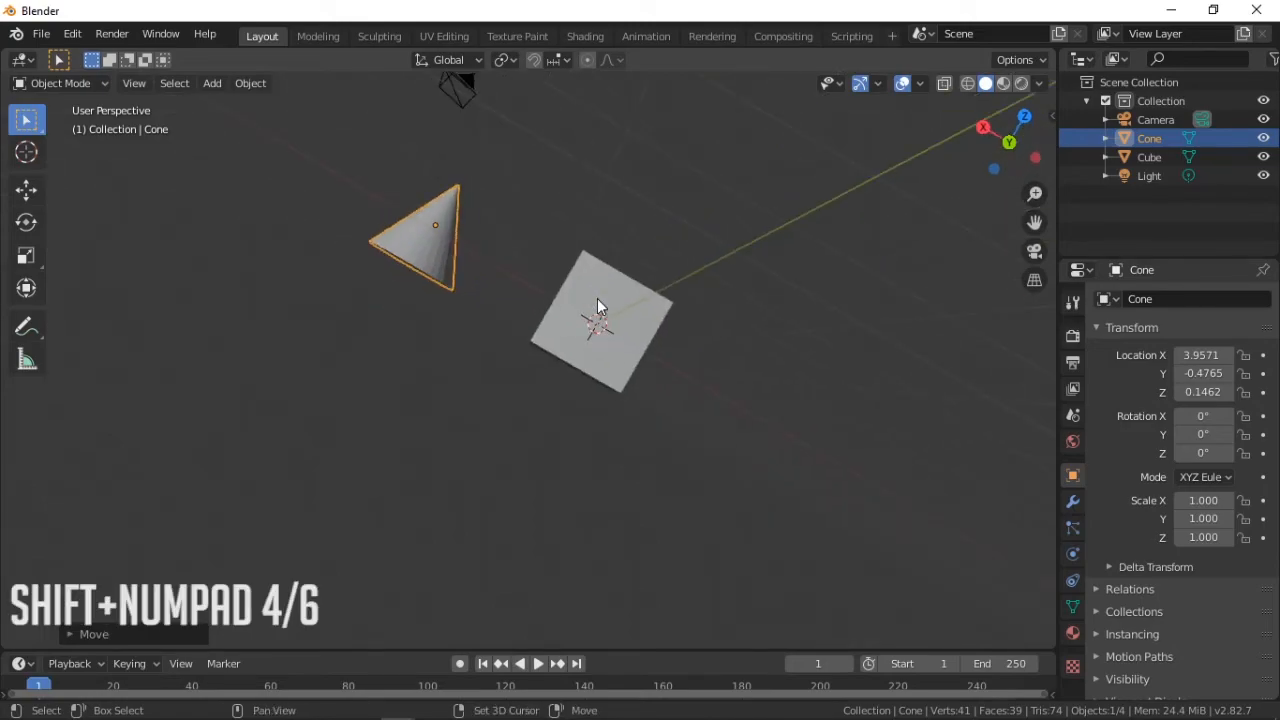
{"action": "key", "text": "shift+KP_4"}
{"action": "key", "text": "shift+KP_4"}
{"action": "key", "text": "shift+KP_4"}
{"action": "key", "text": "shift+KP_6"}
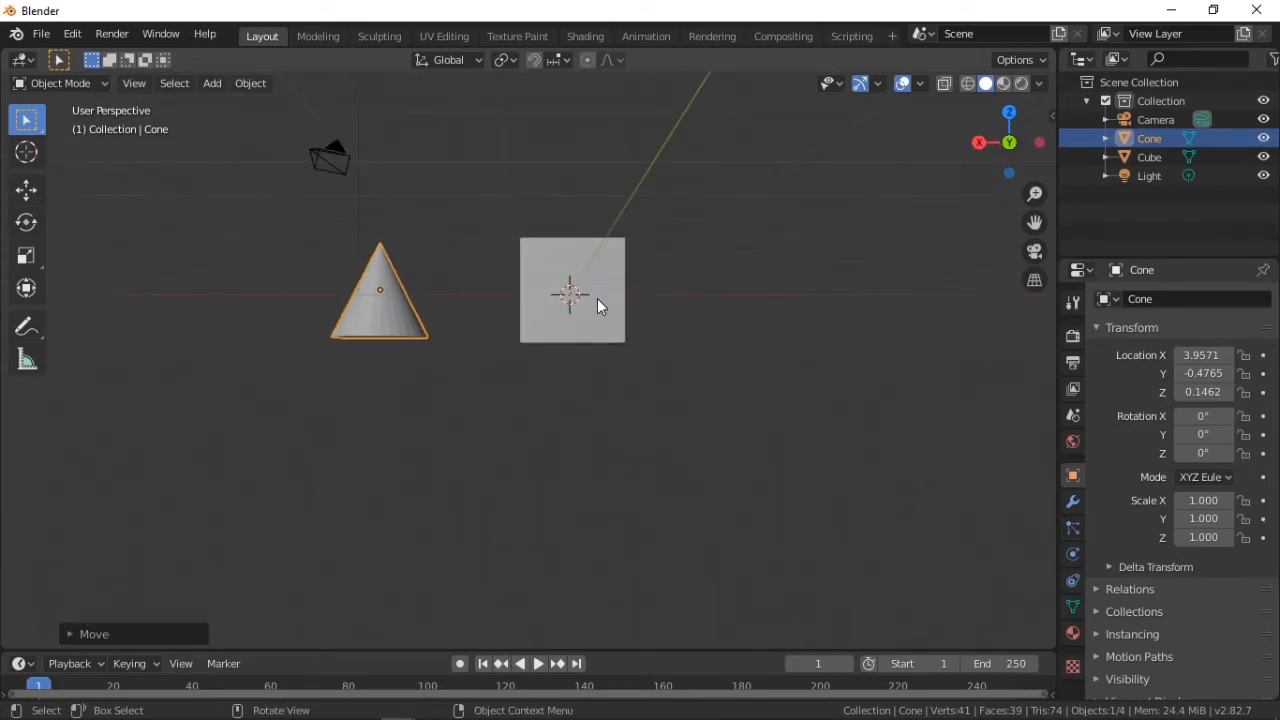
Orbit and zoom out to a raised perspective of both objects, and switch the cone into Edit Mode and back
{"action": "middle_click_drag", "start_coordinate": [649, 295], "coordinate": [591, 403]}
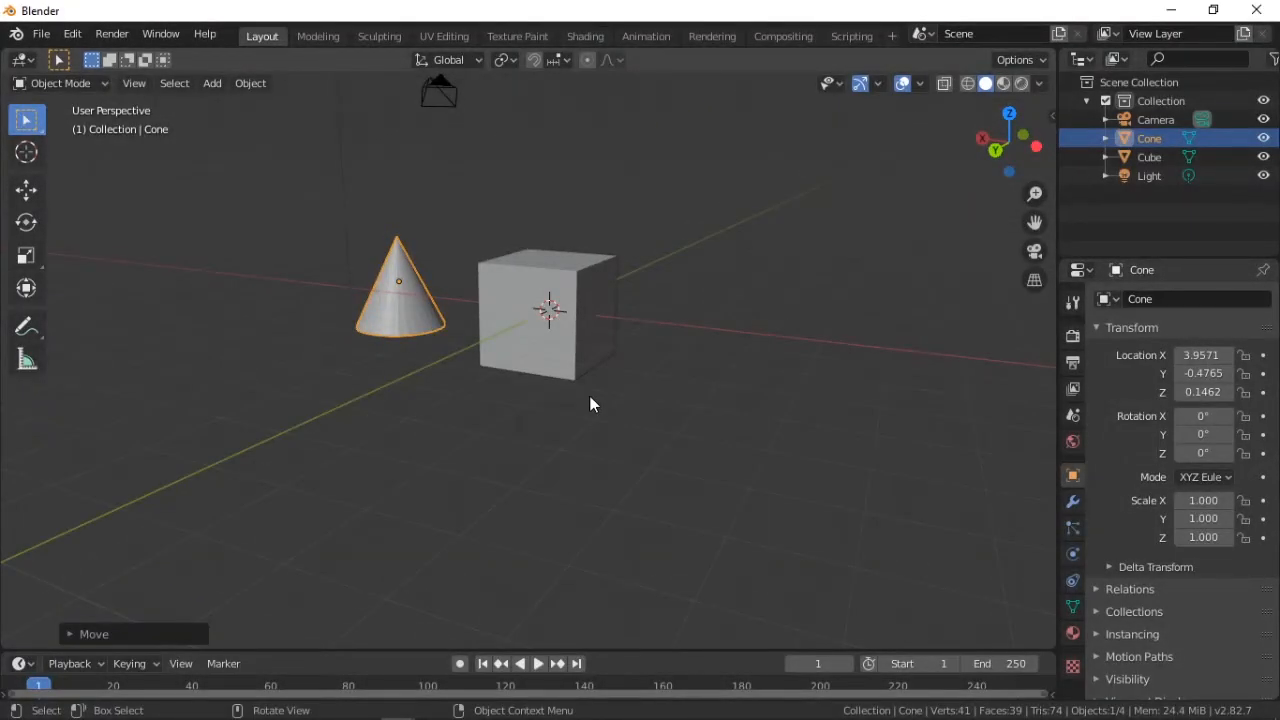
{"action": "scroll", "coordinate": [590, 404], "scroll_direction": "down", "scroll_amount": 1}
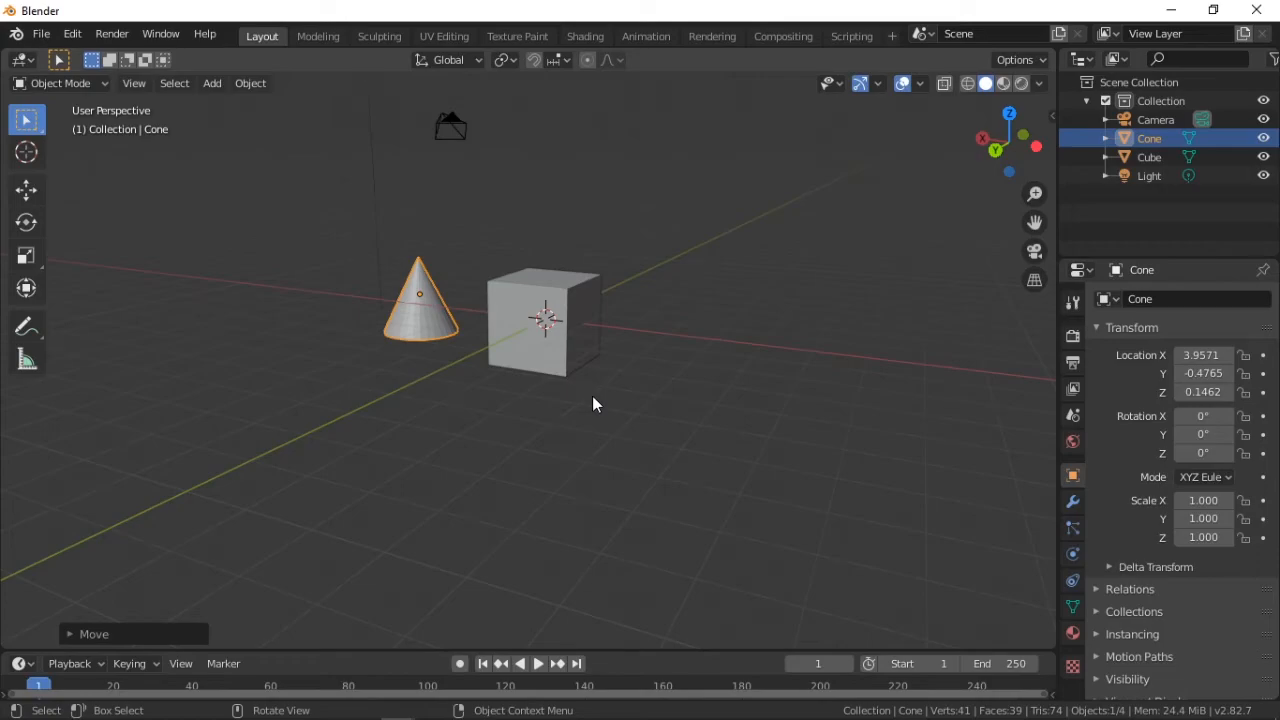
{"action": "middle_click_drag", "start_coordinate": [563, 387], "coordinate": [537, 445]}
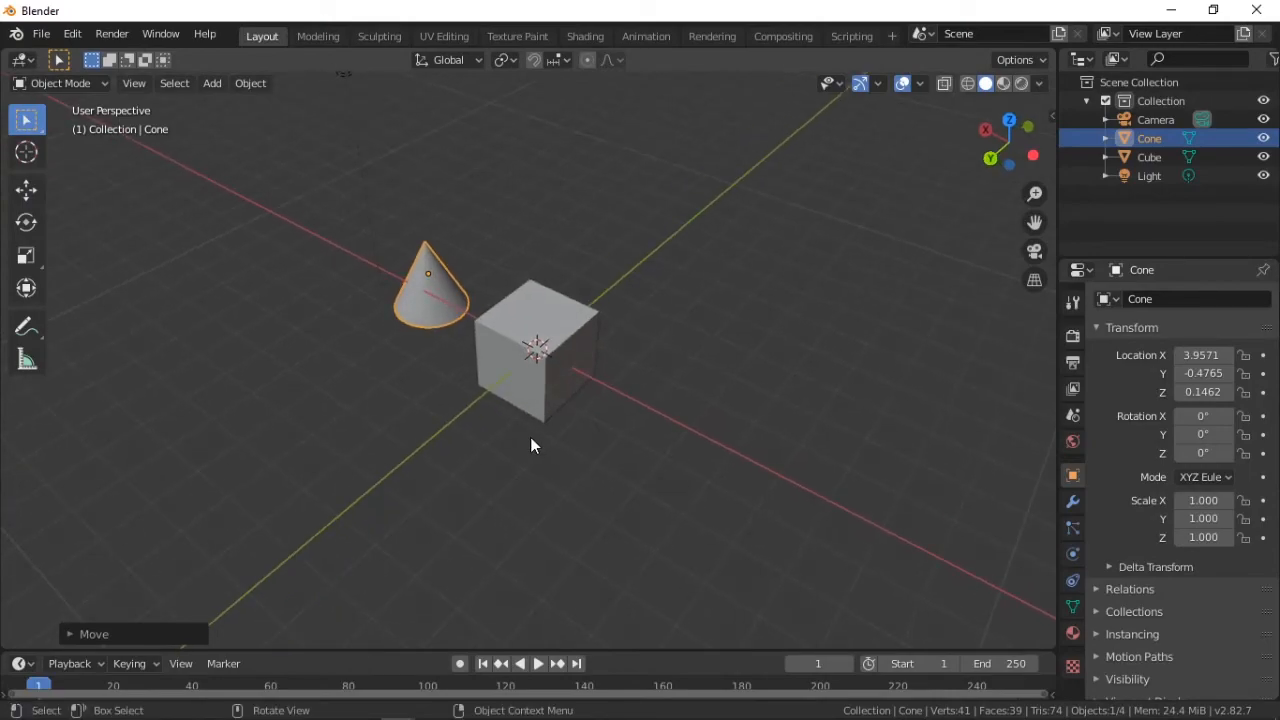
{"action": "mouse_move", "coordinate": [573, 431]}
{"action": "middle_mouse_down"}
{"action": "mouse_move", "coordinate": [564, 451]}
{"action": "mouse_move", "coordinate": [584, 429]}
{"action": "middle_mouse_up"}
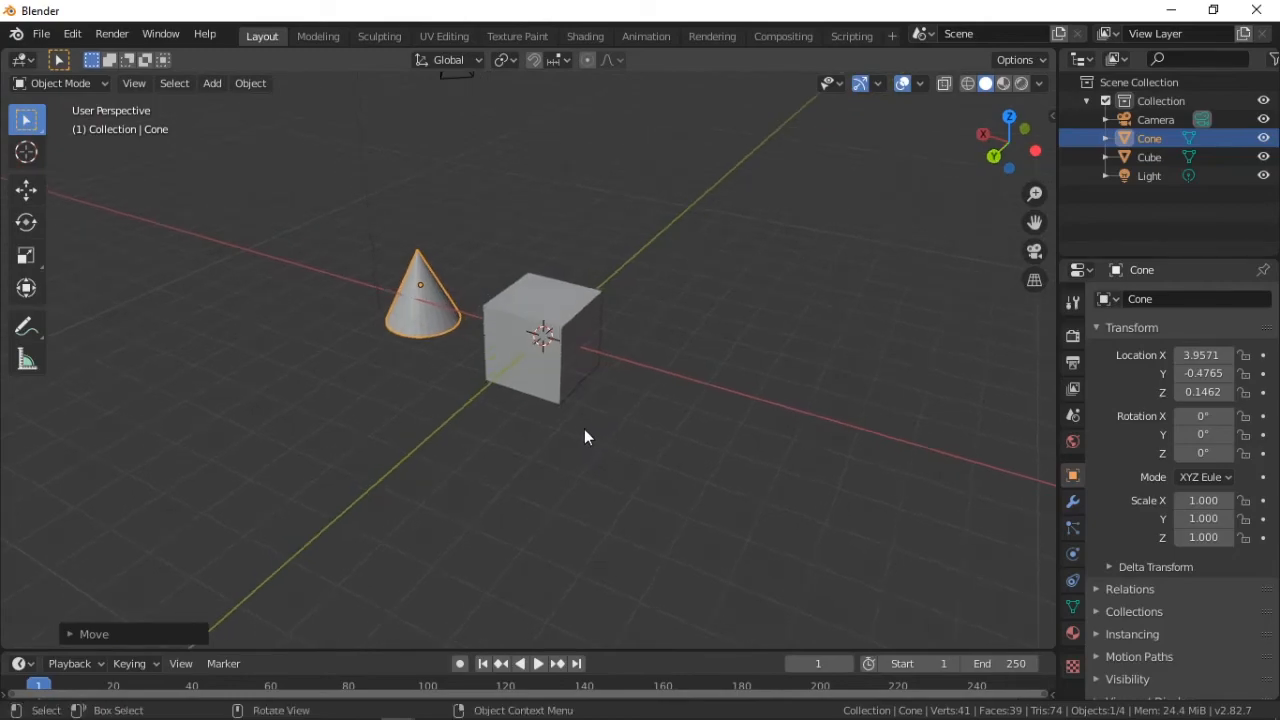
{"action": "scroll", "coordinate": [584, 429], "scroll_direction": "down", "scroll_amount": 2}
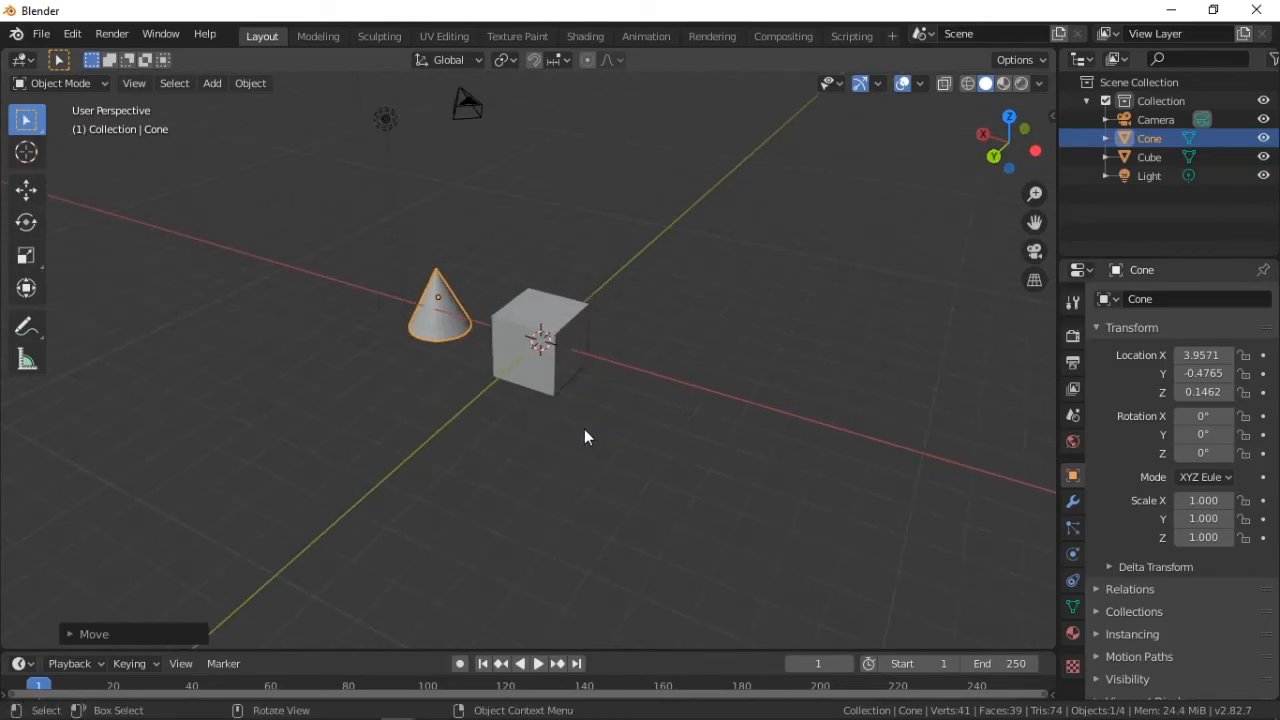
{"action": "key", "text": "Tab"}
{"action": "key", "text": "Tab"}
Select the cube in the 3D view instead of the cone
{"action": "middle_click_drag", "start_coordinate": [566, 411], "coordinate": [736, 437]}
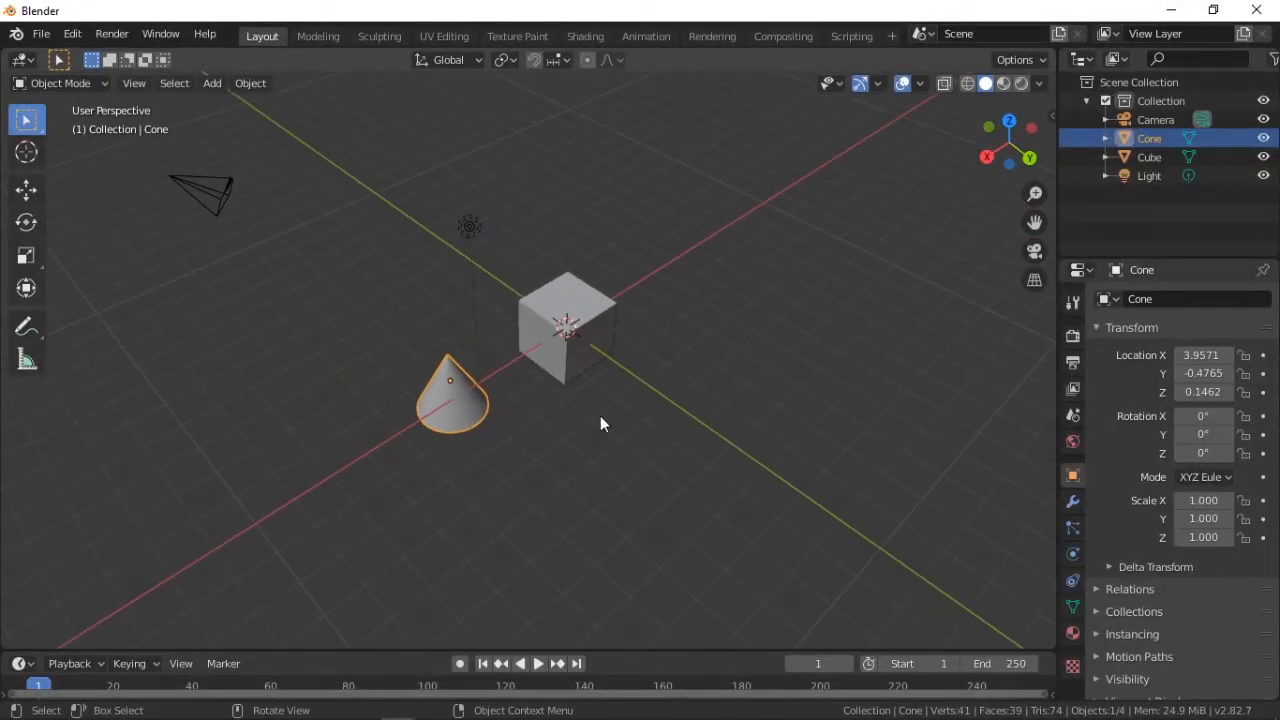
{"action": "left_click", "coordinate": [554, 304]}
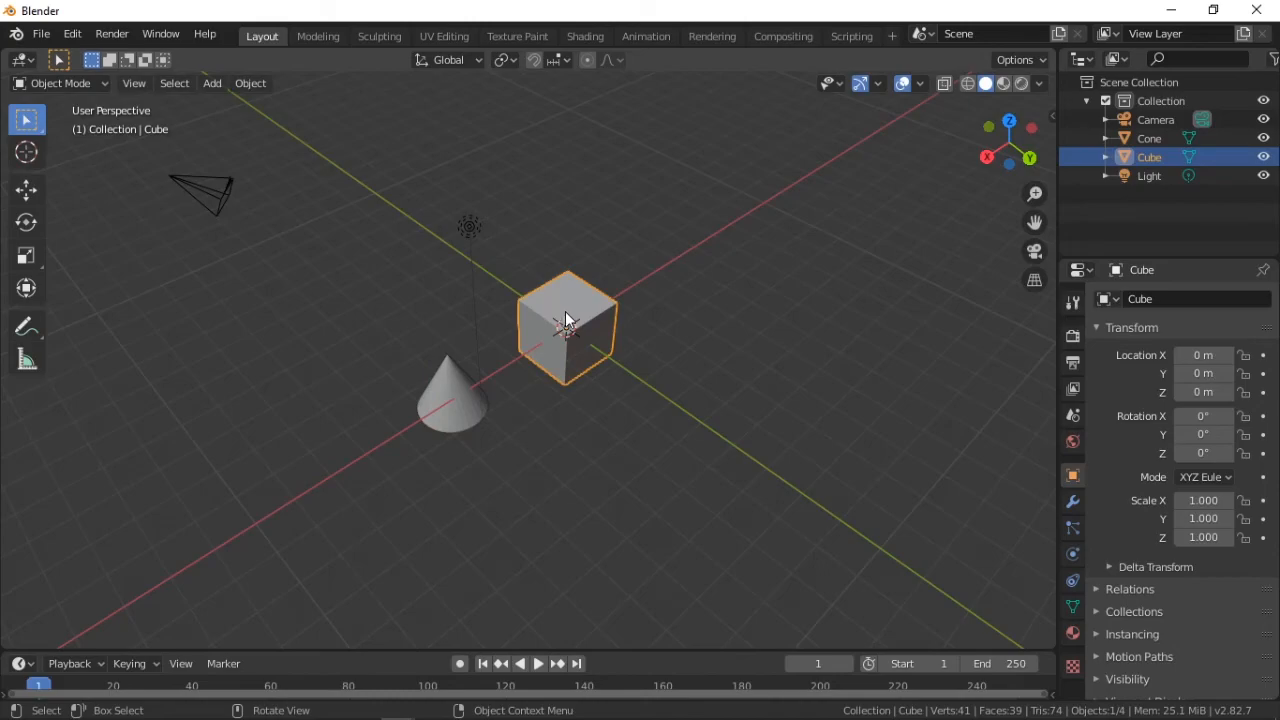
{"action": "mouse_move", "coordinate": [582, 409]}
{"action": "middle_mouse_down"}
{"action": "mouse_move", "coordinate": [546, 387]}
{"action": "mouse_move", "coordinate": [569, 390]}
{"action": "middle_mouse_up"}
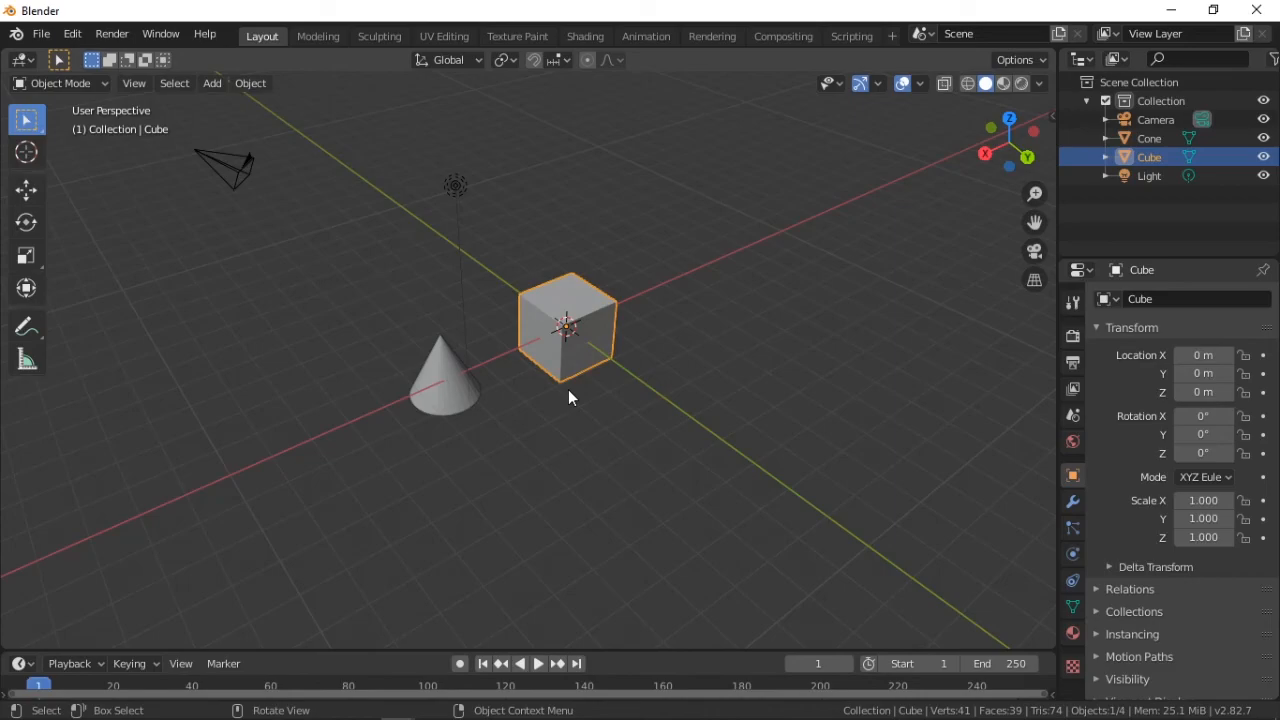
{"action": "scroll", "coordinate": [568, 397], "scroll_direction": "down", "scroll_amount": 2}
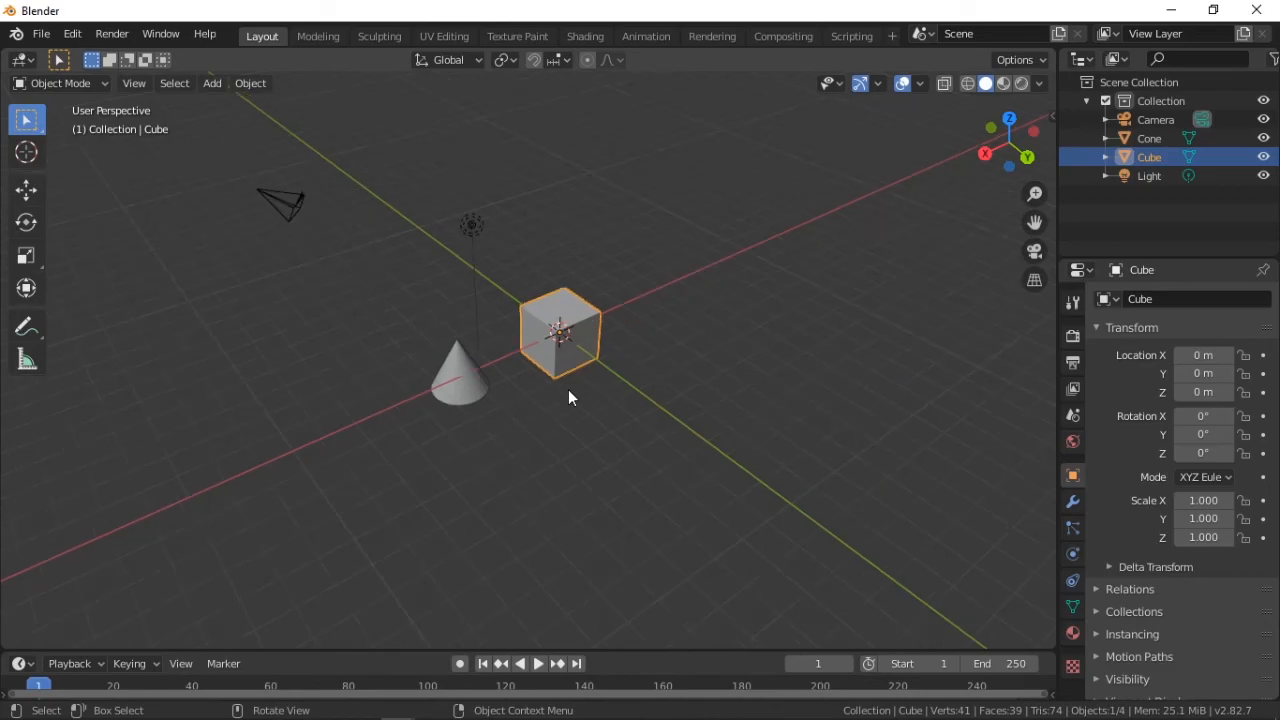
{"action": "middle_click_drag", "start_coordinate": [570, 390], "coordinate": [582, 398]}
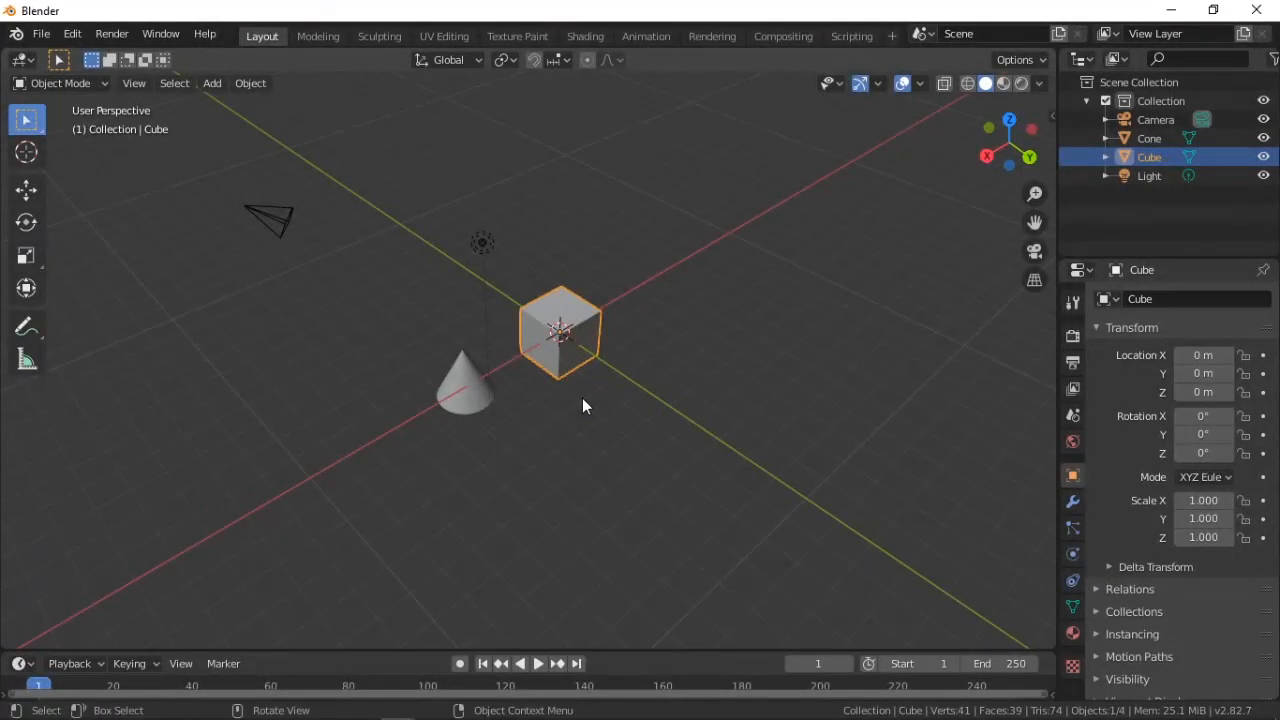